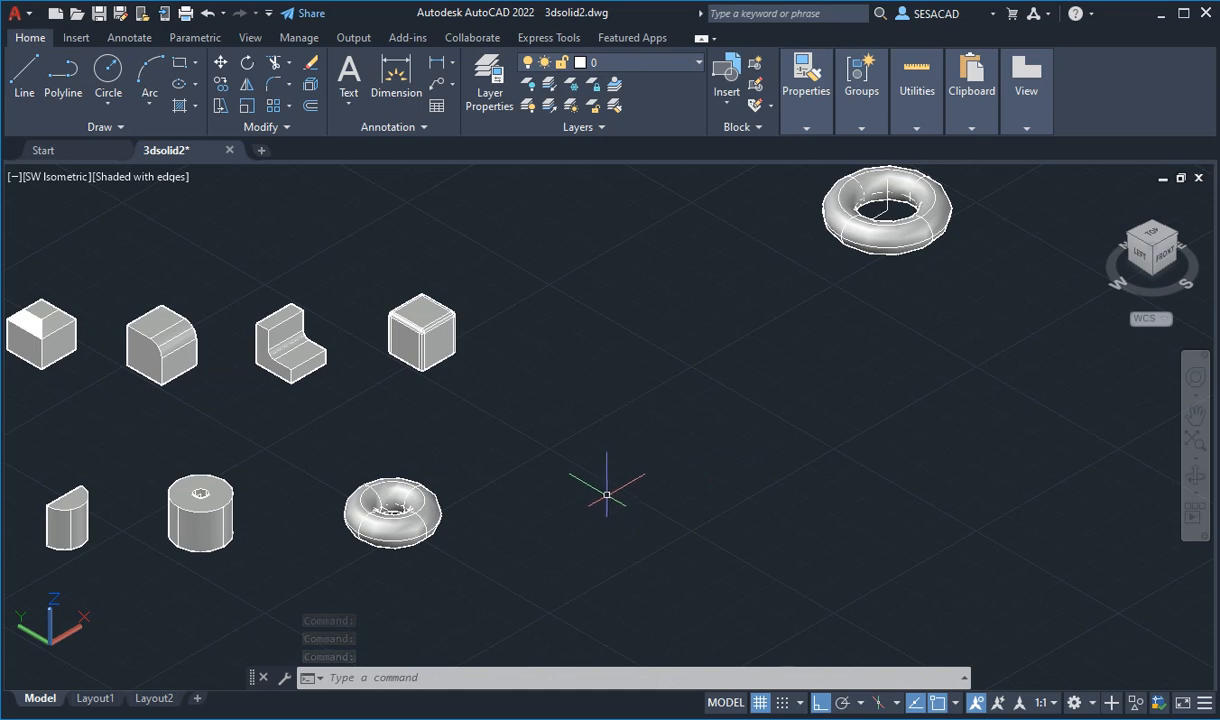
# Draw a straight line along the X axis in the empty area beyond the row of solids.
pyautogui.press('Return')
pyautogui.click(578, 473)
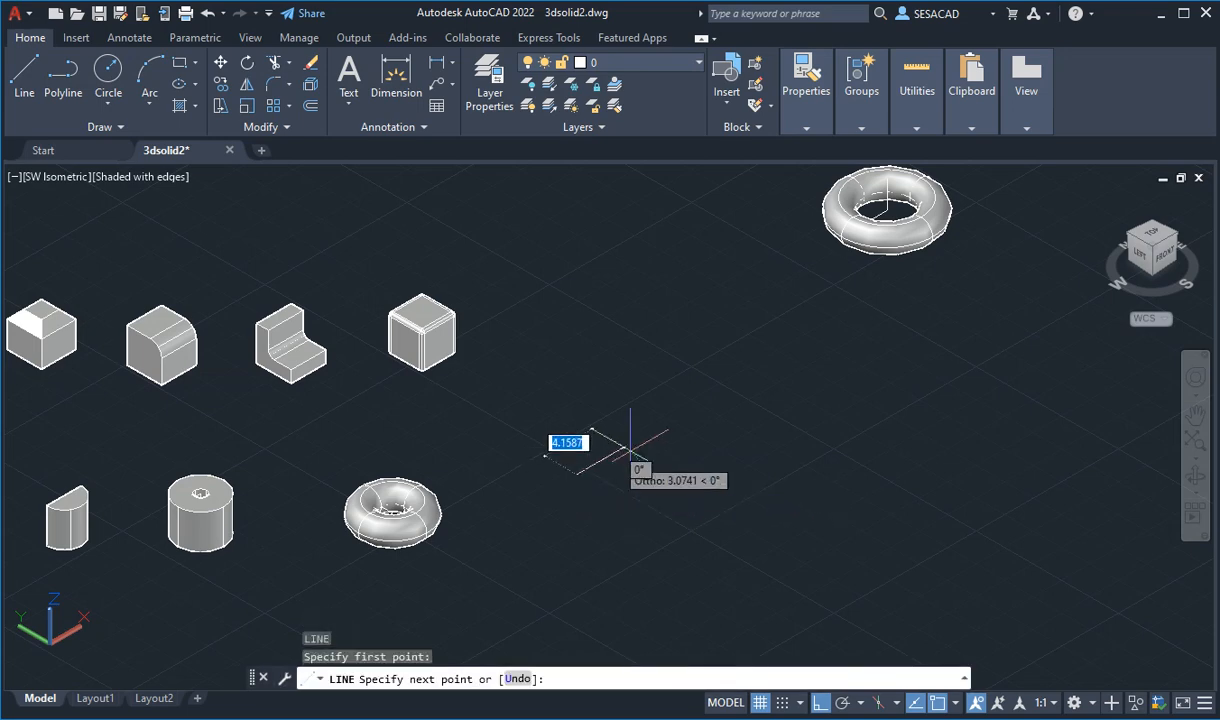
pyautogui.press('Return')
# Turn Ortho off and draw a three-point arc in front of the straight line.
pyautogui.moveTo(692, 531); pyautogui.dragTo(643, 483, button='middle')
pyautogui.write('ar')
pyautogui.press('Return')
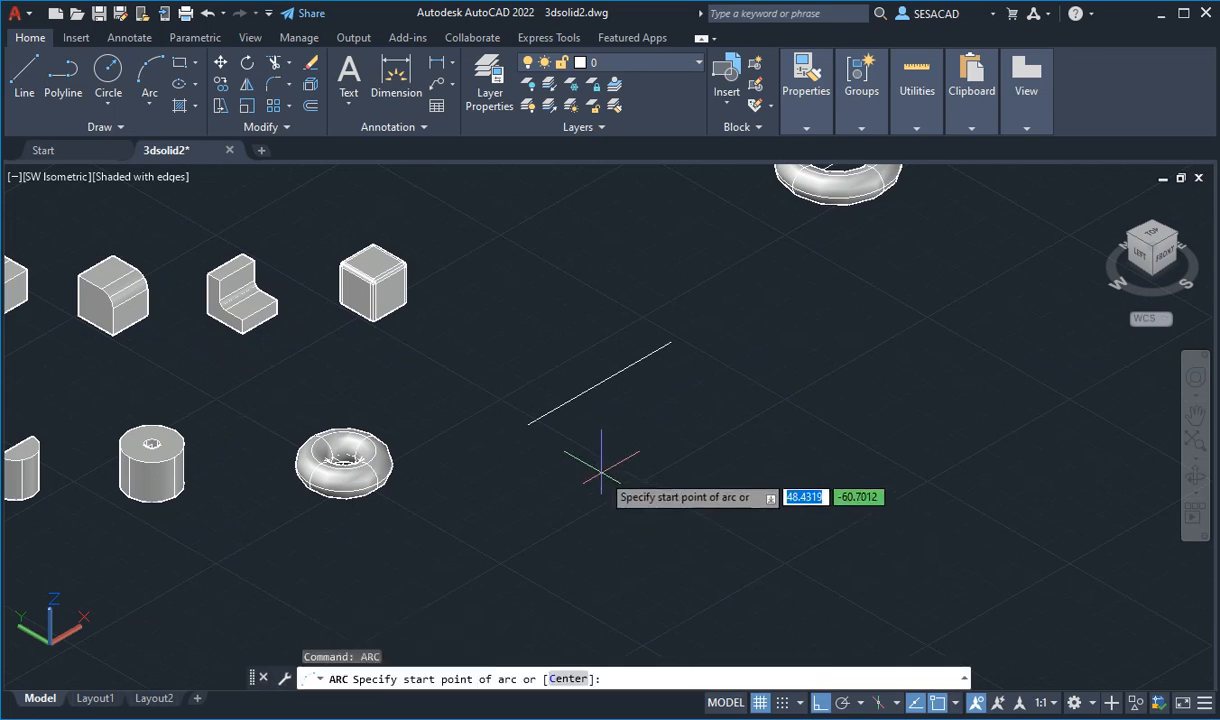
pyautogui.click(603, 462)
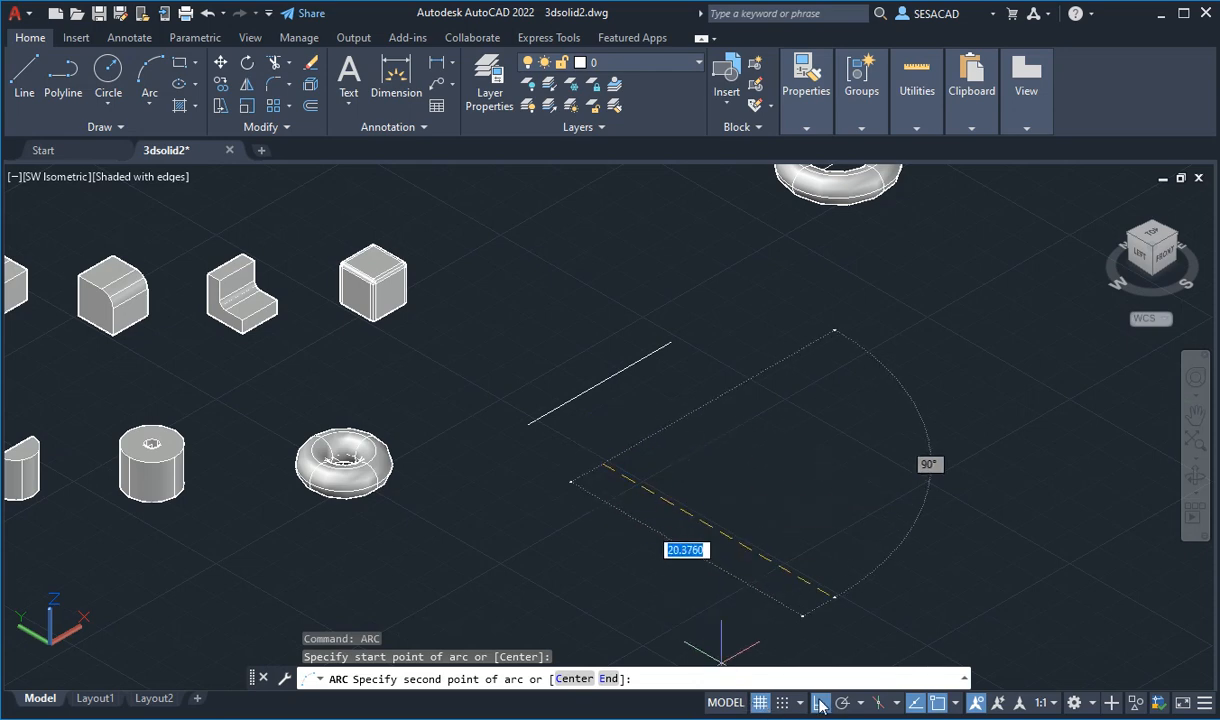
pyautogui.click(820, 705)
pyautogui.click(680, 434)
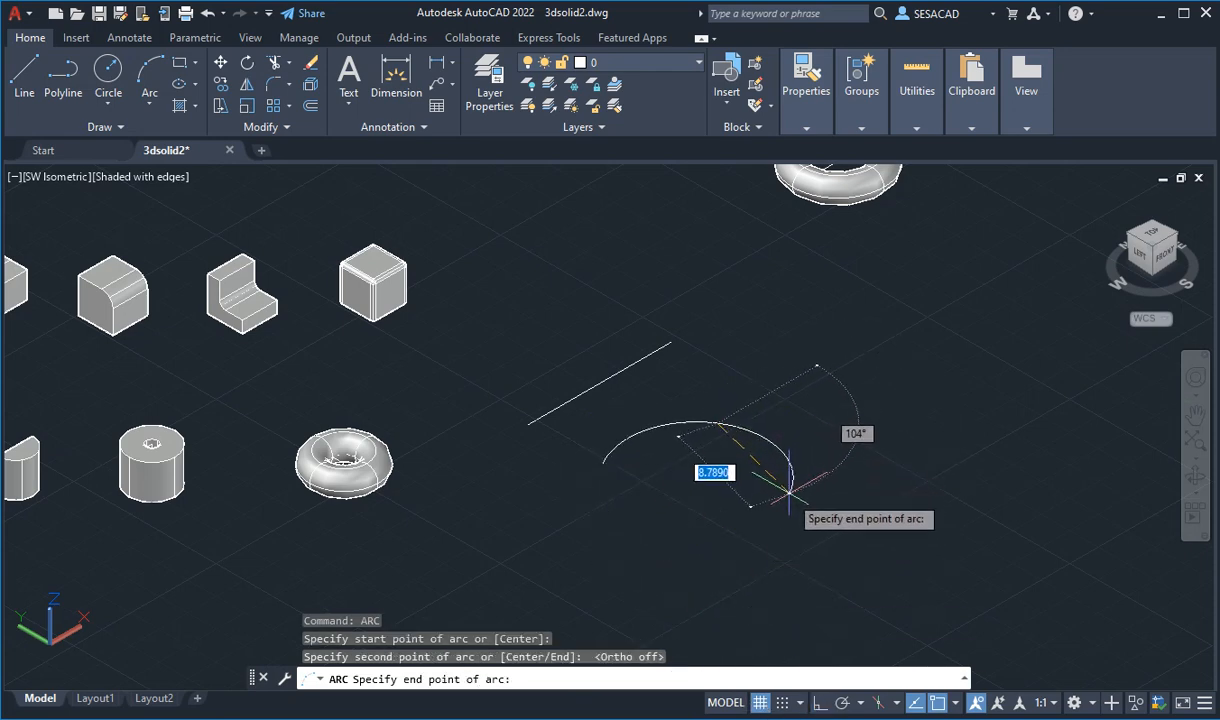
pyautogui.click(822, 491)
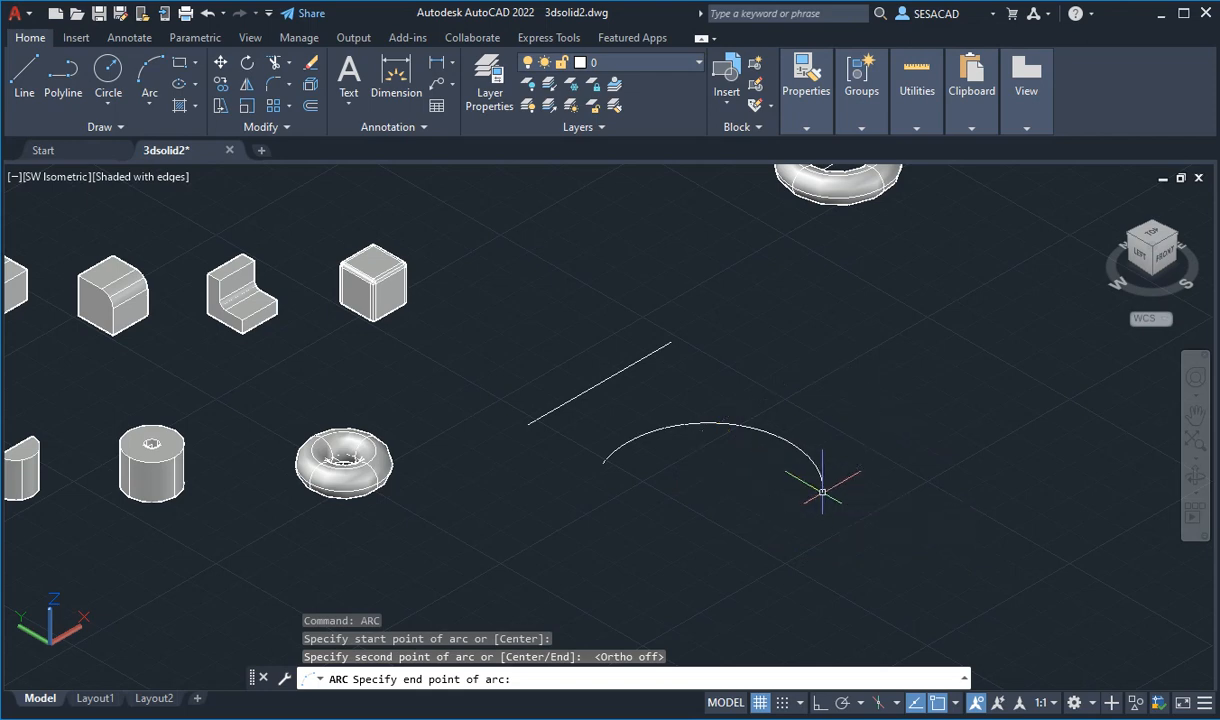
# With Ortho on, draw an open U-shaped polyline beside the arc: a straight segment, a curved end and a parallel straight segment back.
pyautogui.moveTo(841, 526)
pyautogui.mouseDown(button='middle')
pyautogui.moveTo(616, 522)
pyautogui.moveTo(630, 537)
pyautogui.moveTo(594, 490)
pyautogui.mouseUp(button='middle')
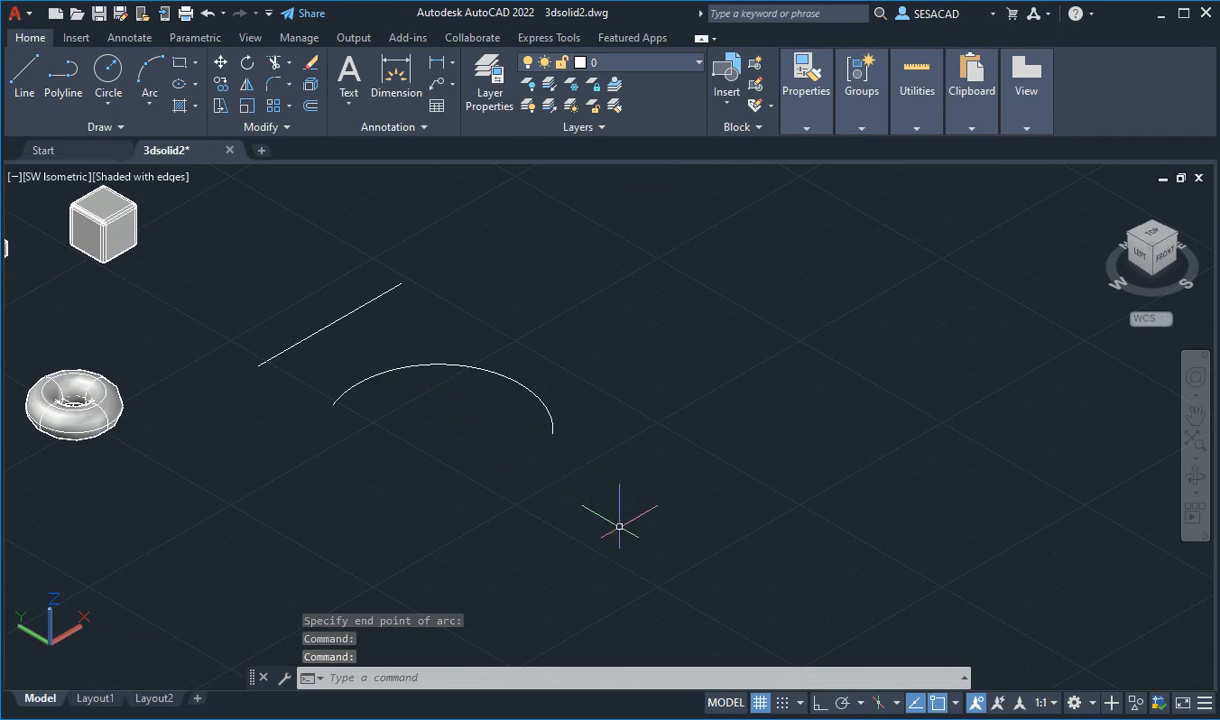
pyautogui.write('pl')
pyautogui.press('Return')
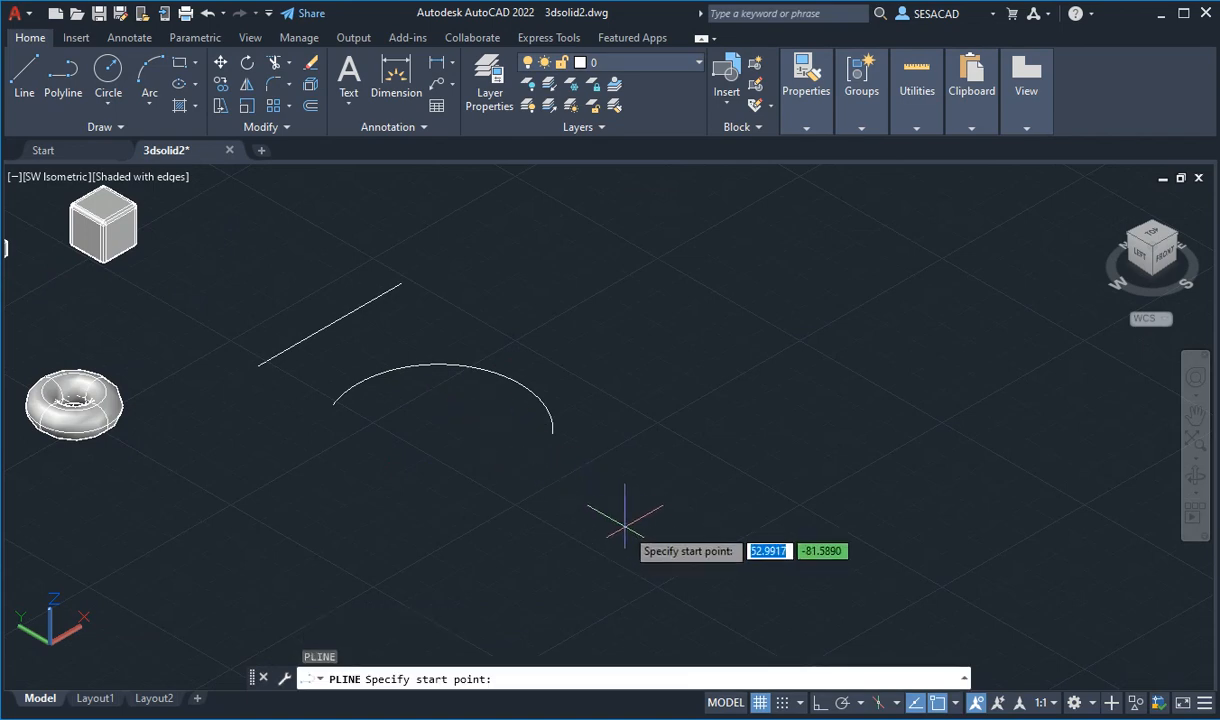
pyautogui.click(458, 458)
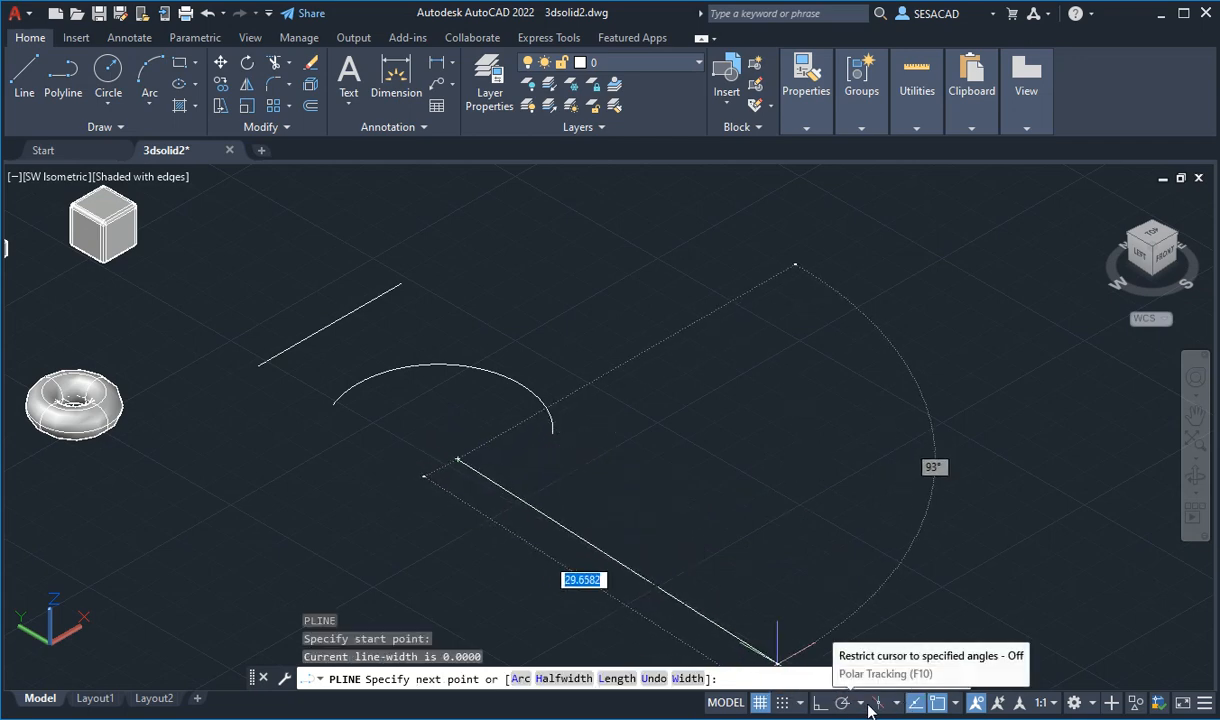
pyautogui.click(820, 703)
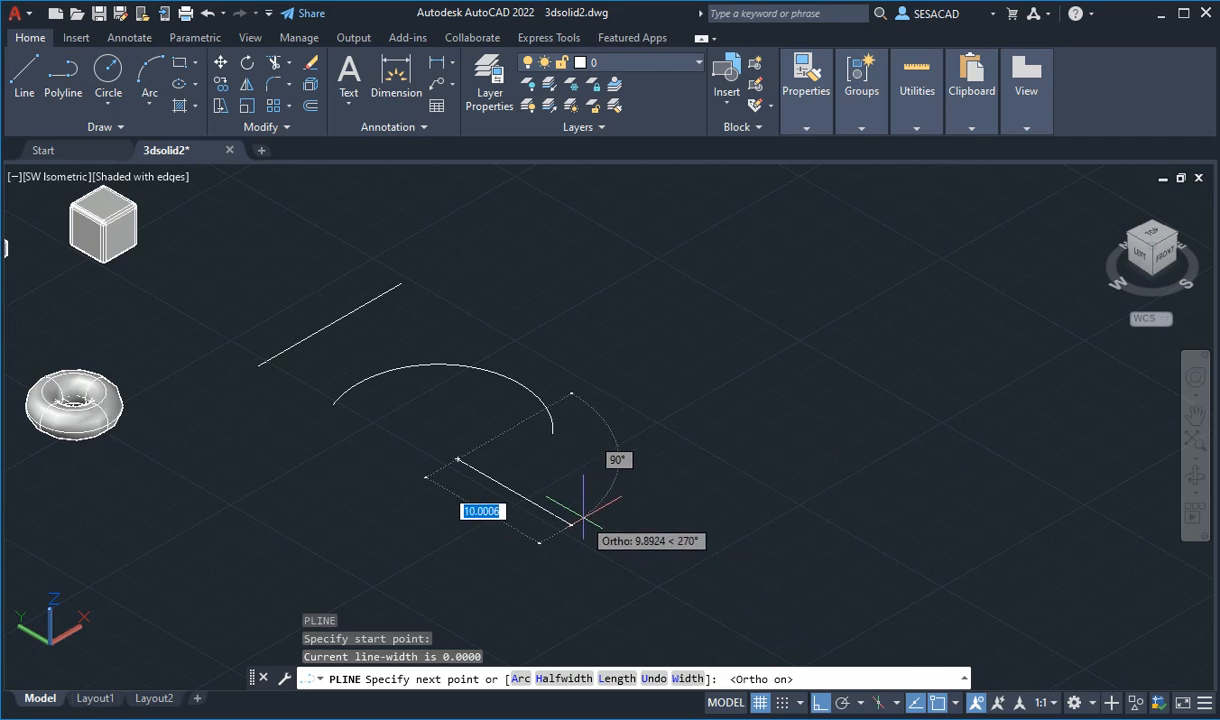
pyautogui.click(585, 515)
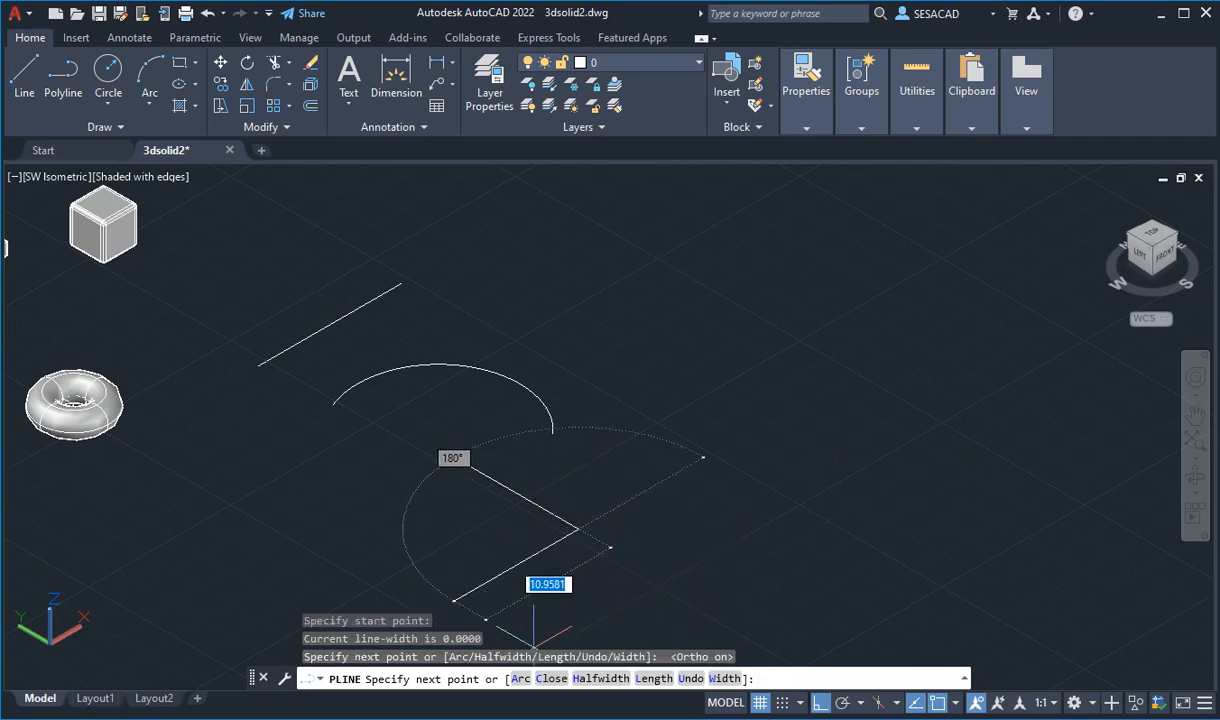
pyautogui.click(521, 679)
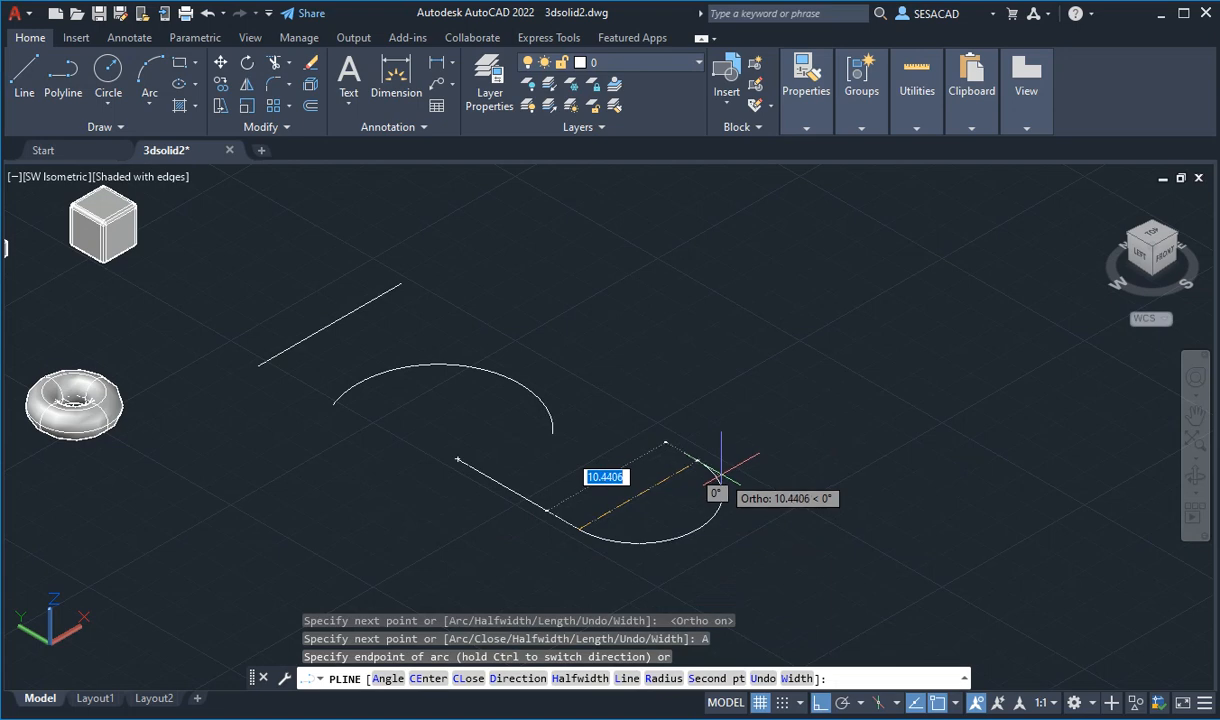
pyautogui.click(752, 461)
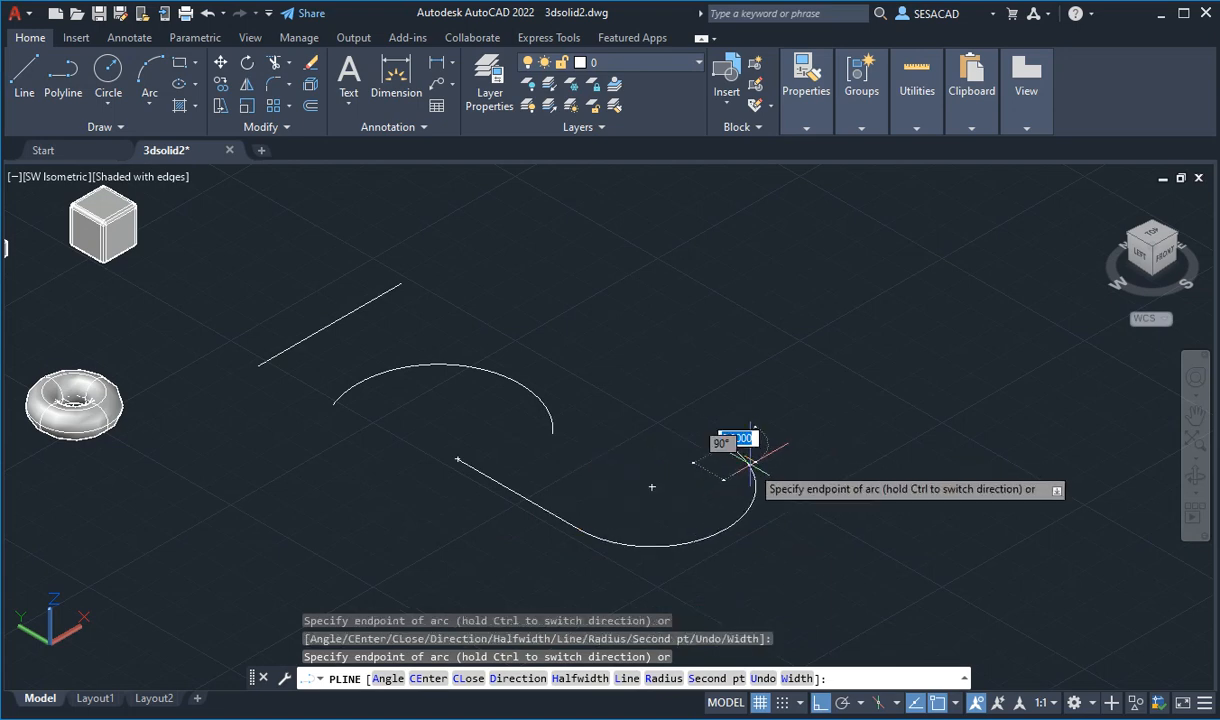
pyautogui.click(627, 678)
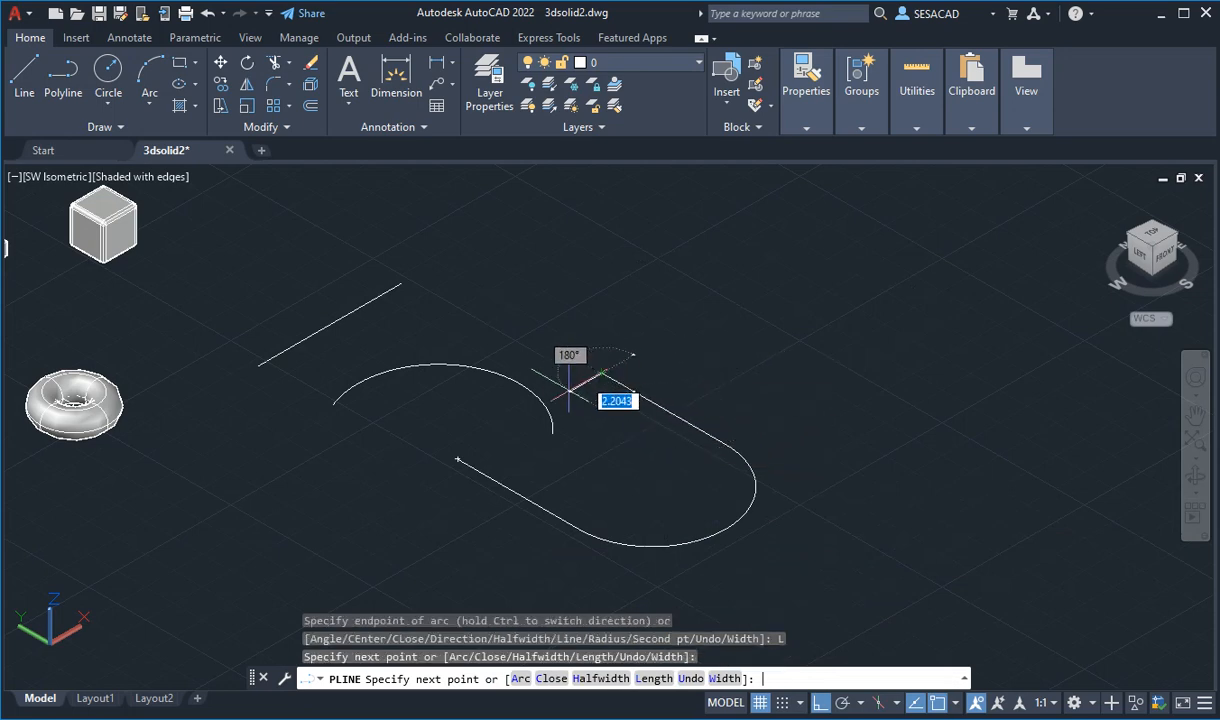
pyautogui.click(602, 374)
pyautogui.press('Return')
# Draw a two-point circle of diameter 1 on the side face of the L-shaped solid, starting at its lower corner.
pyautogui.moveTo(613, 485); pyautogui.dragTo(666, 447, button='middle')
pyautogui.moveTo(336, 353); pyautogui.dragTo(392, 423, button='middle')
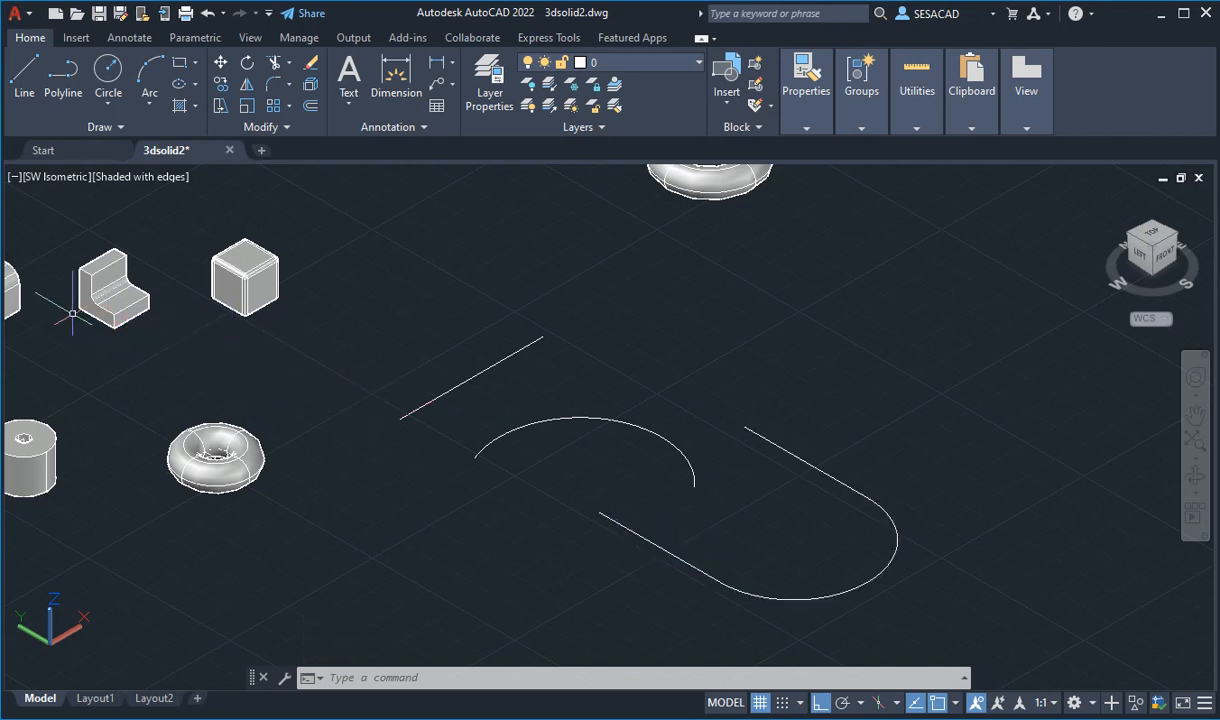
pyautogui.scroll(5, 72, 313)
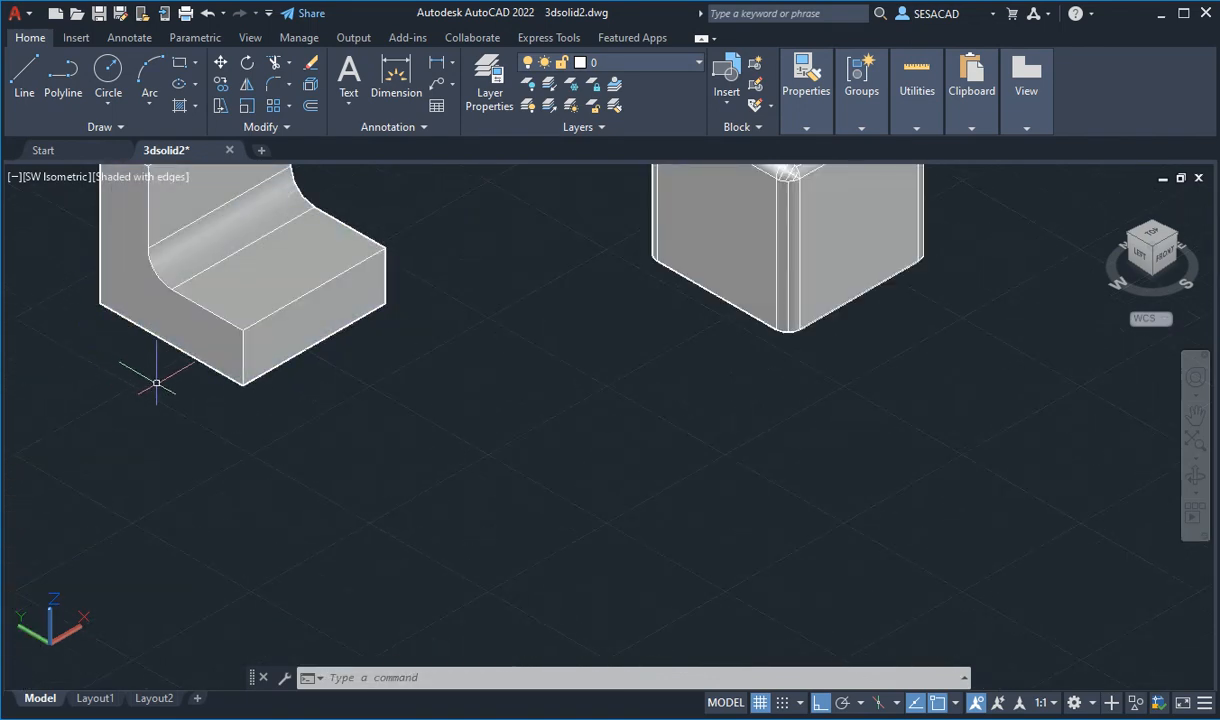
pyautogui.press('Return')
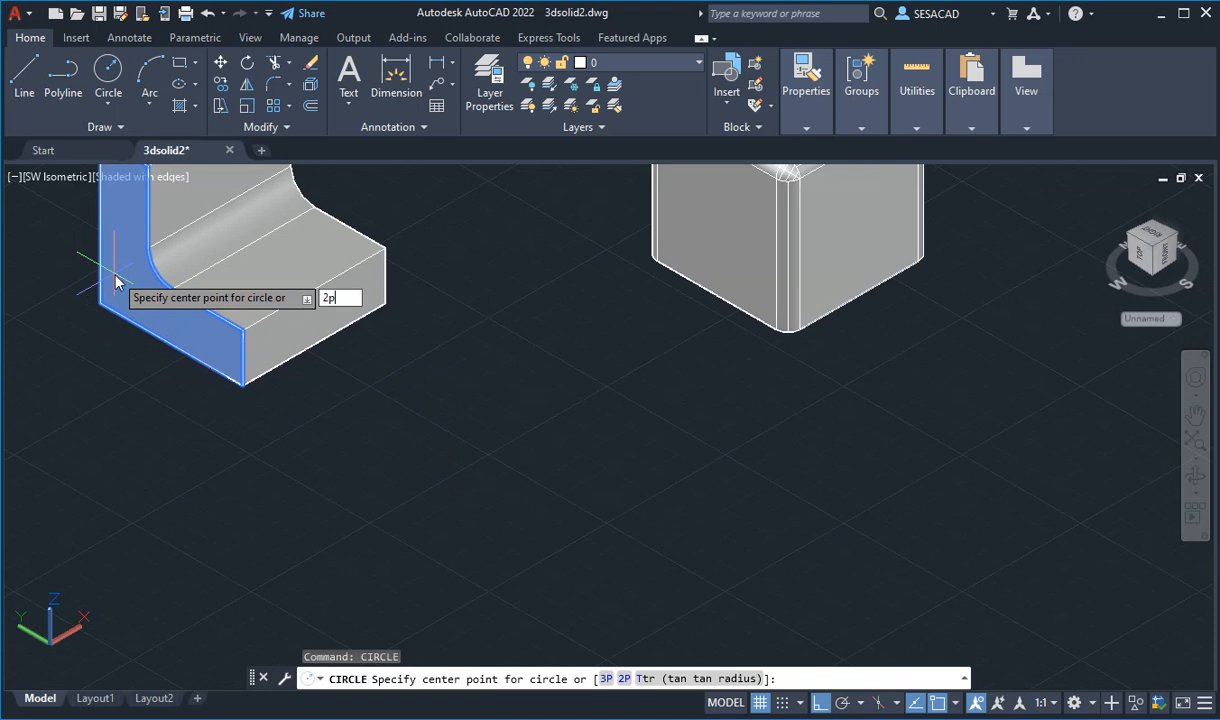
pyautogui.press('Return')
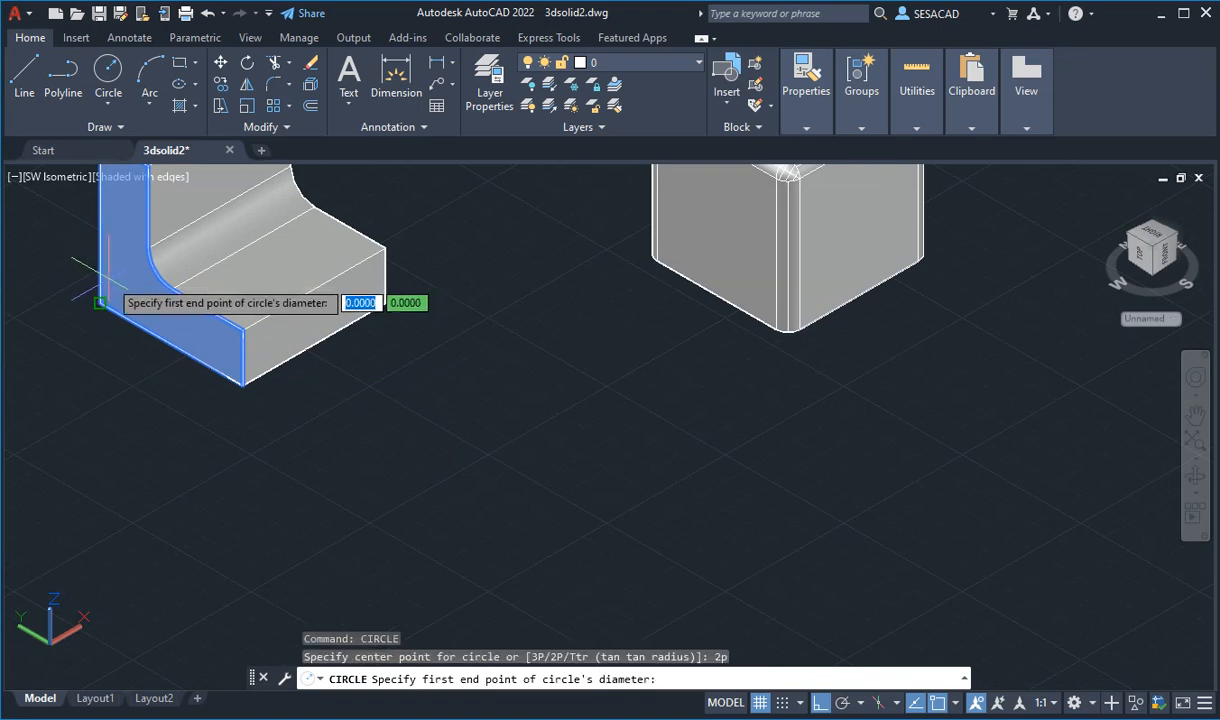
pyautogui.click(100, 301)
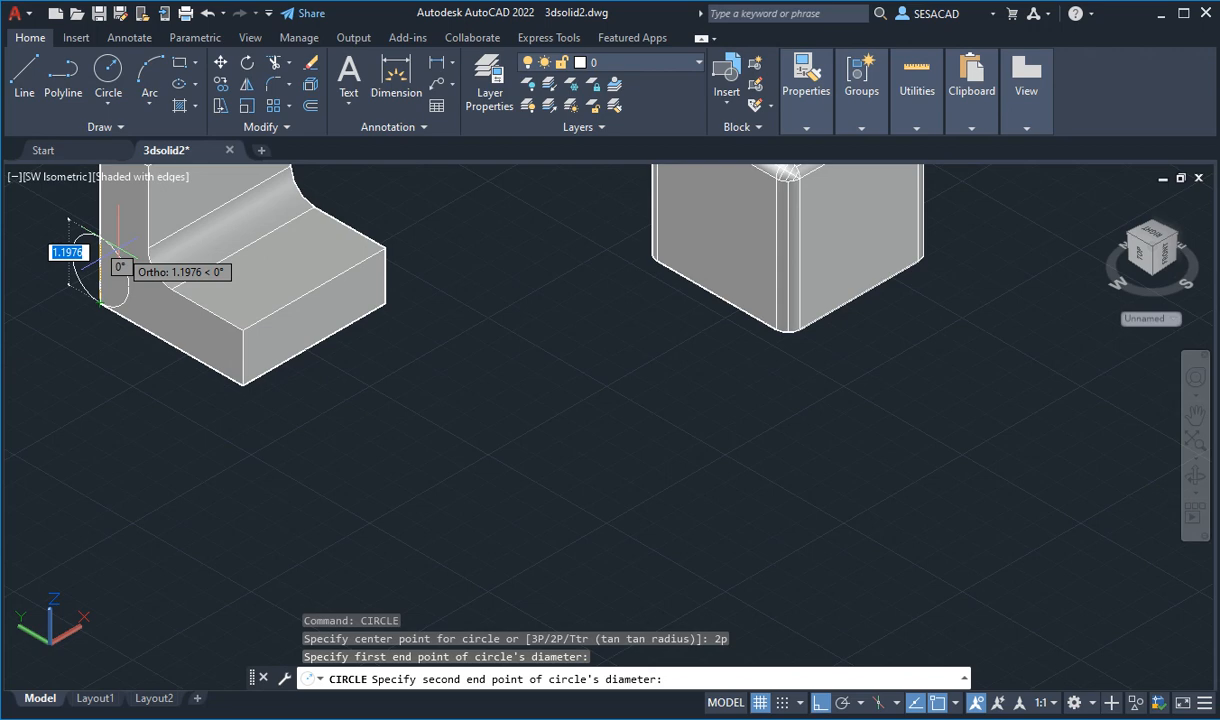
pyautogui.write('1')
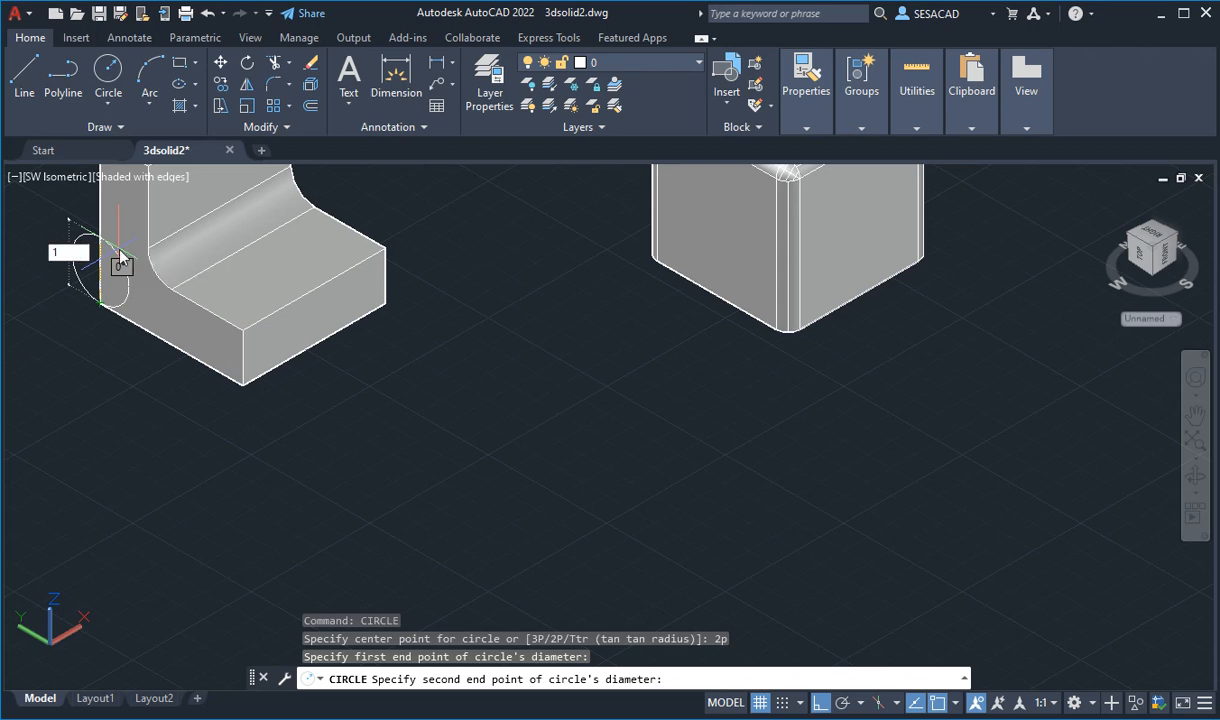
pyautogui.press('Return')
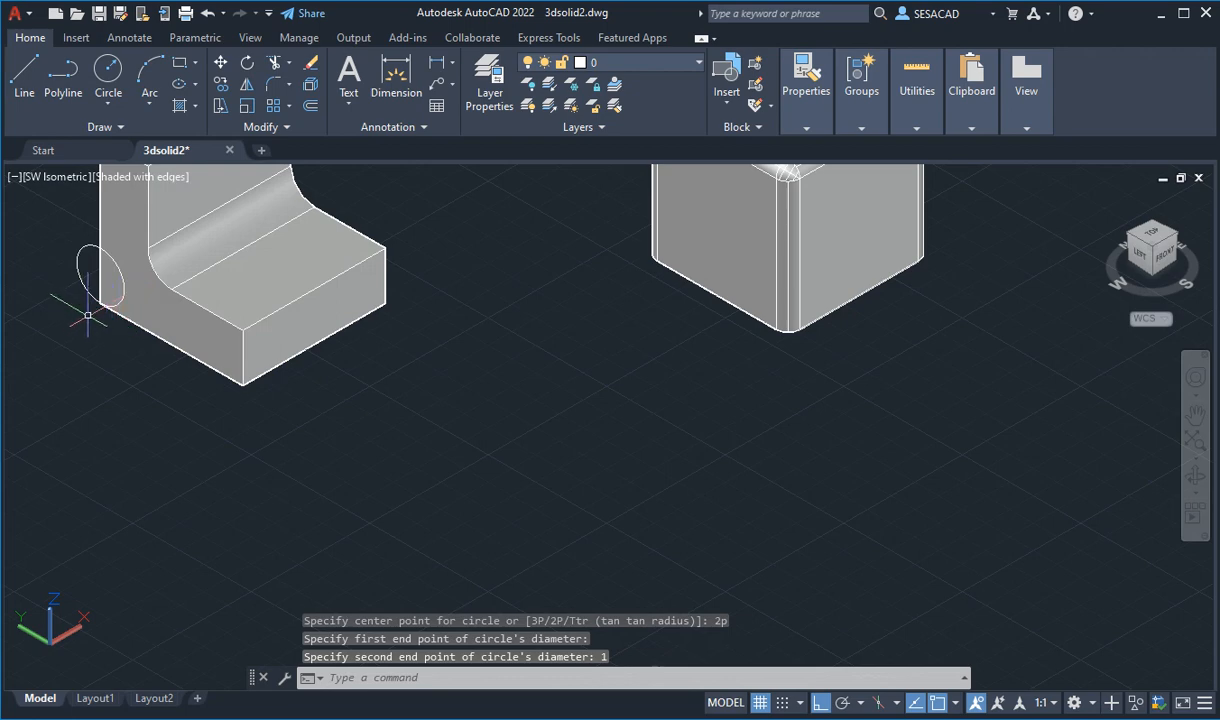
# Move the small circle from the L-shaped solid's corner to the near endpoint of the straight line.
pyautogui.scroll(-5, 115, 302)
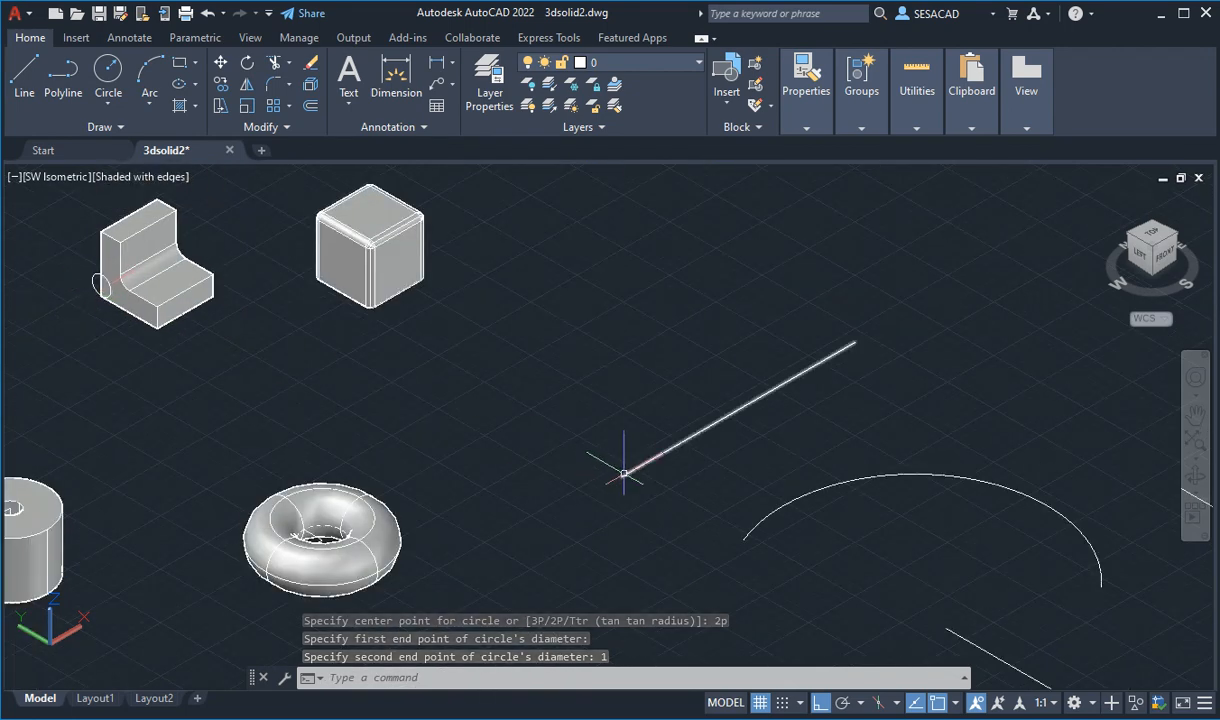
pyautogui.write('m')
pyautogui.press('Return')
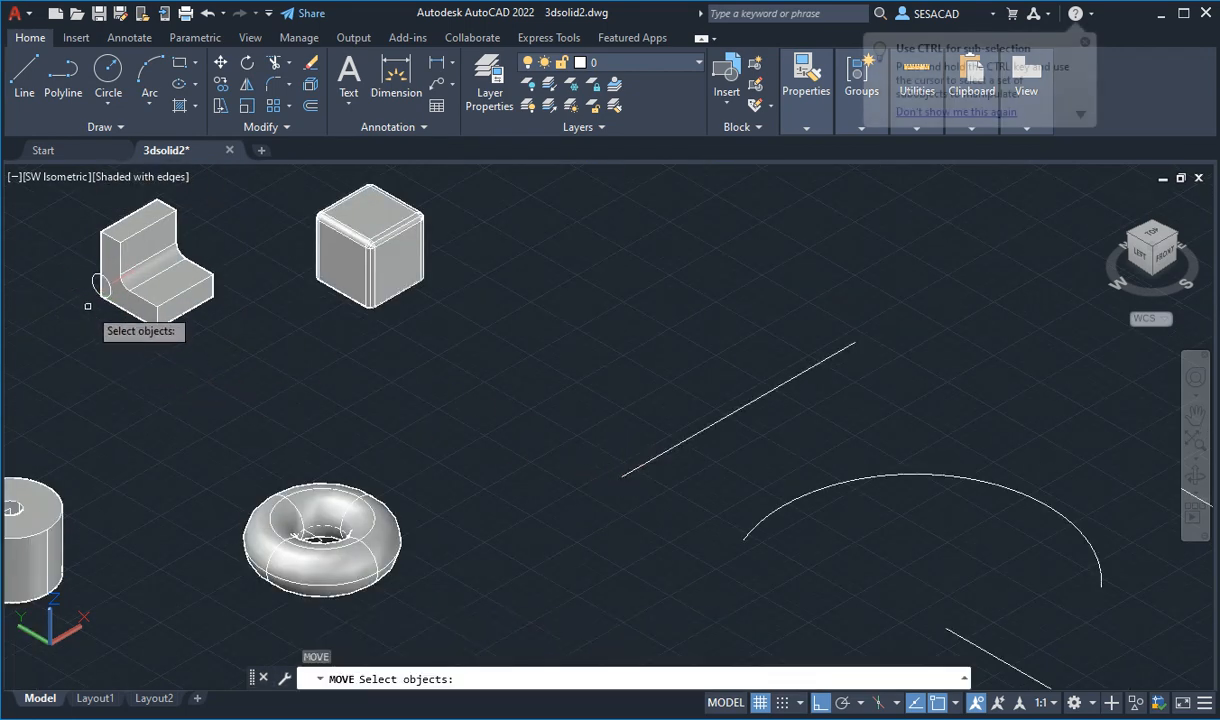
pyautogui.click(100, 290)
pyautogui.press('Return')
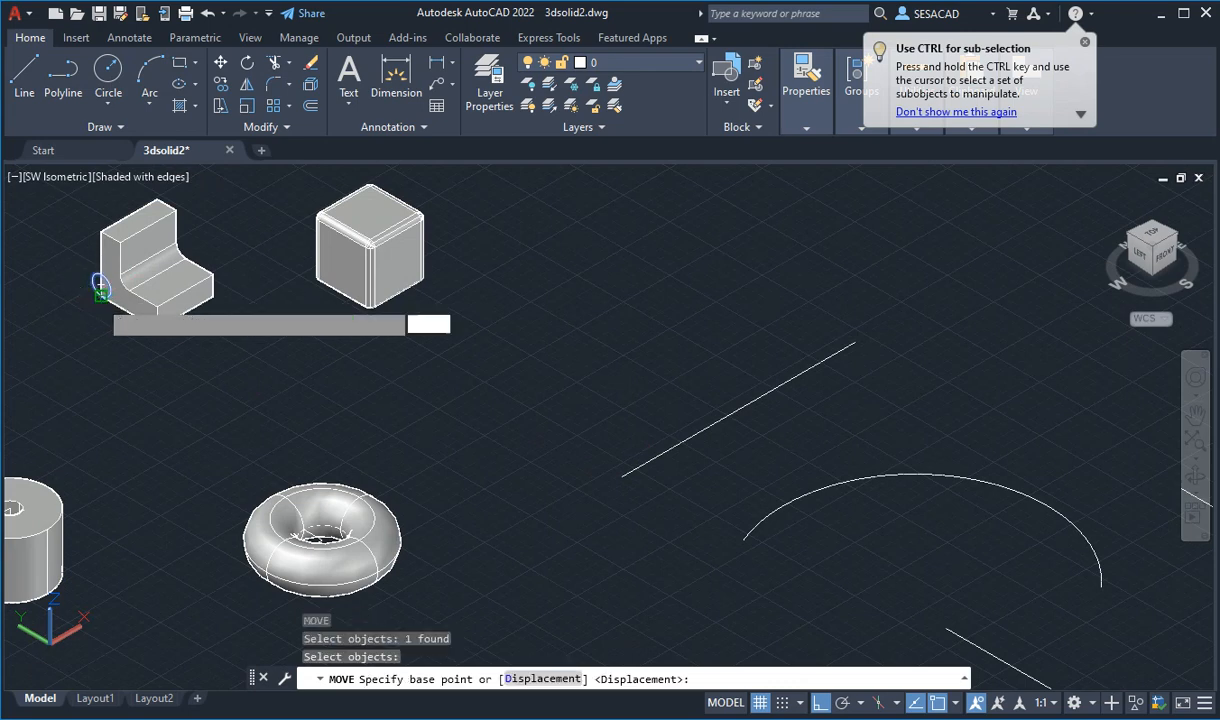
pyautogui.click(100, 290)
pyautogui.click(621, 477)
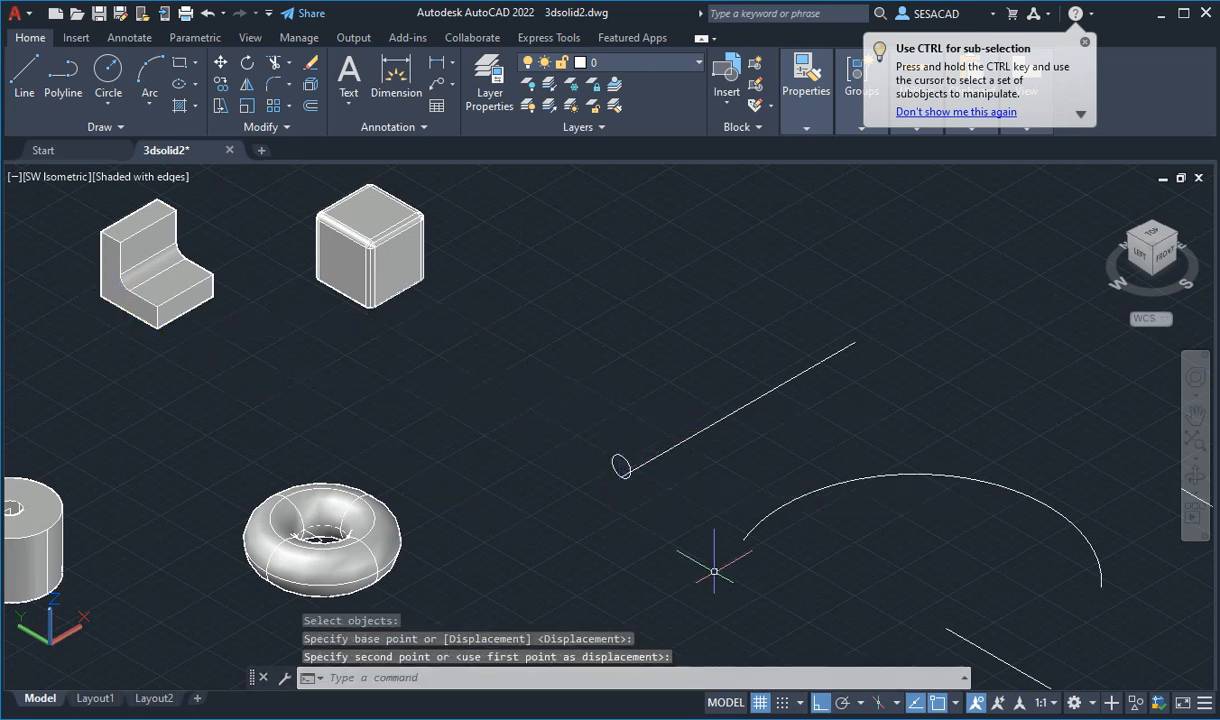
# Try to move the circle from the straight line's endpoint to the start point of the arc.
pyautogui.moveTo(714, 571); pyautogui.dragTo(471, 492, button='middle')
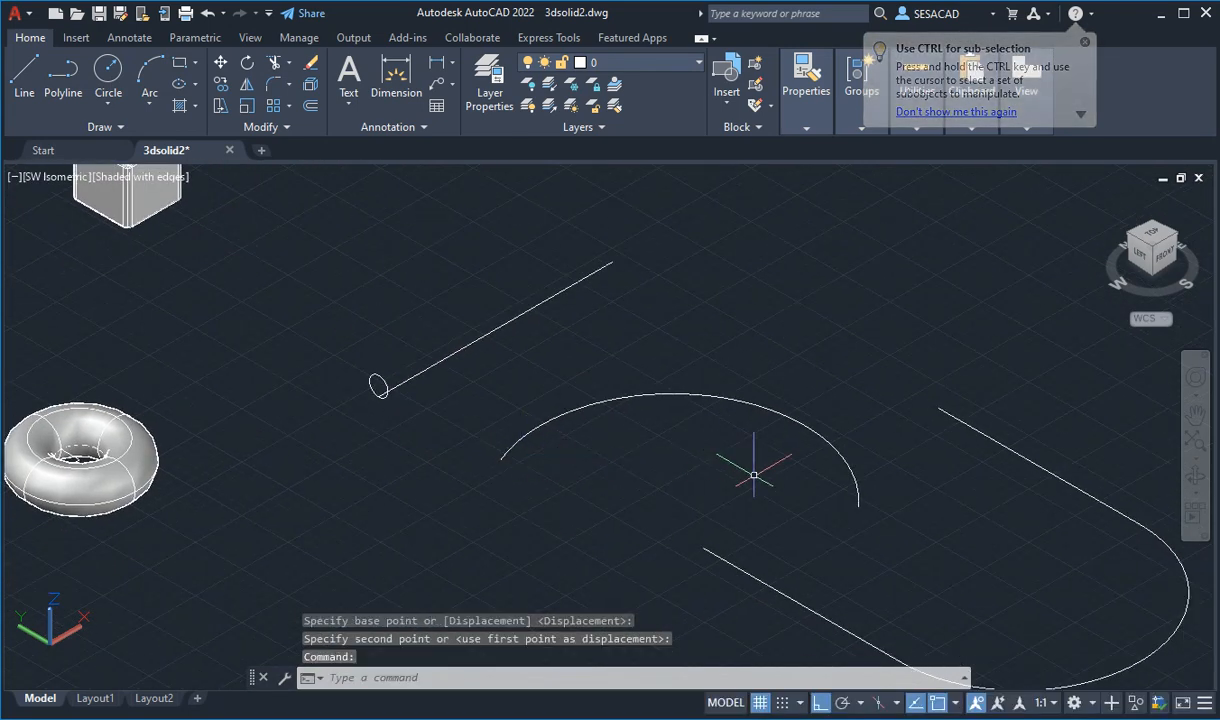
pyautogui.scroll(2, 497, 448)
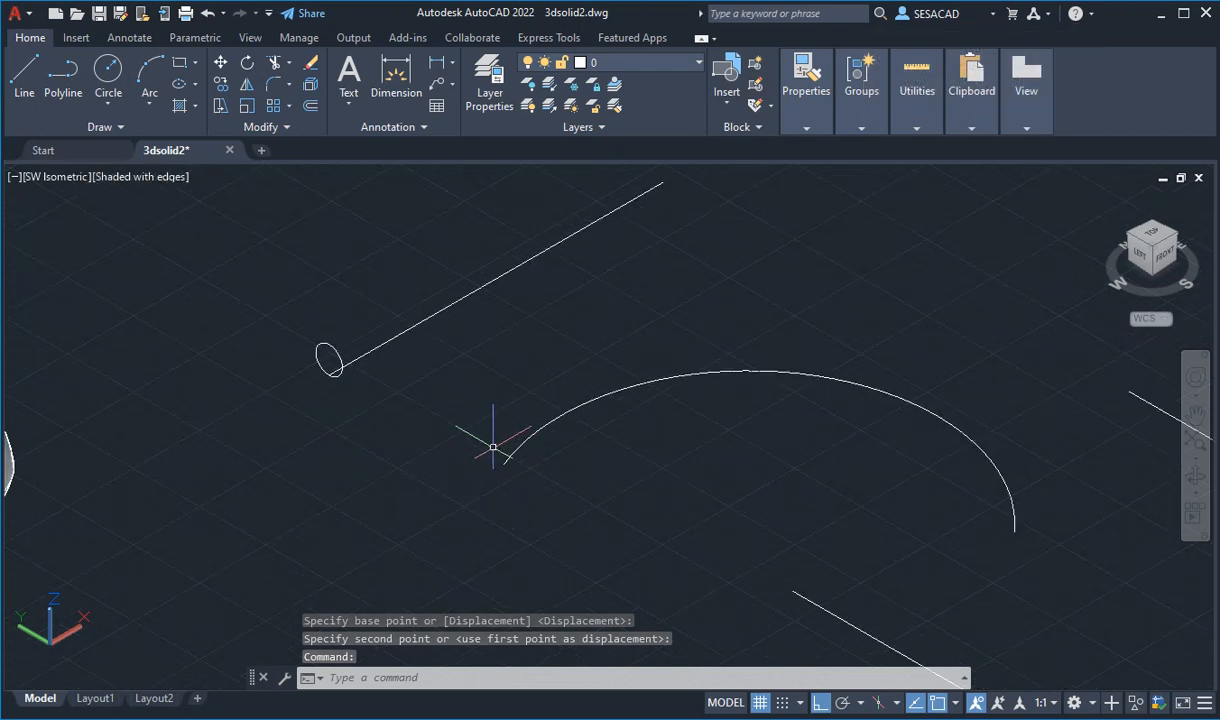
pyautogui.write('M')
pyautogui.press('Return')
pyautogui.click(329, 360)
pyautogui.press('Return')
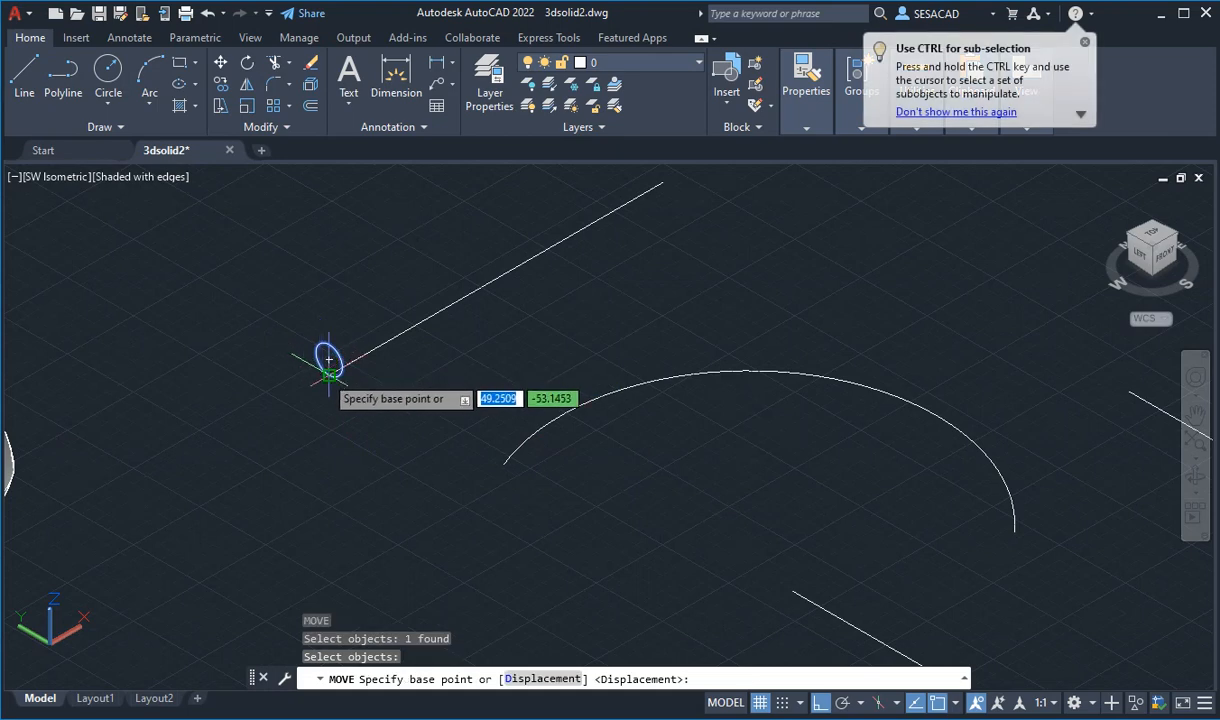
pyautogui.click(329, 360)
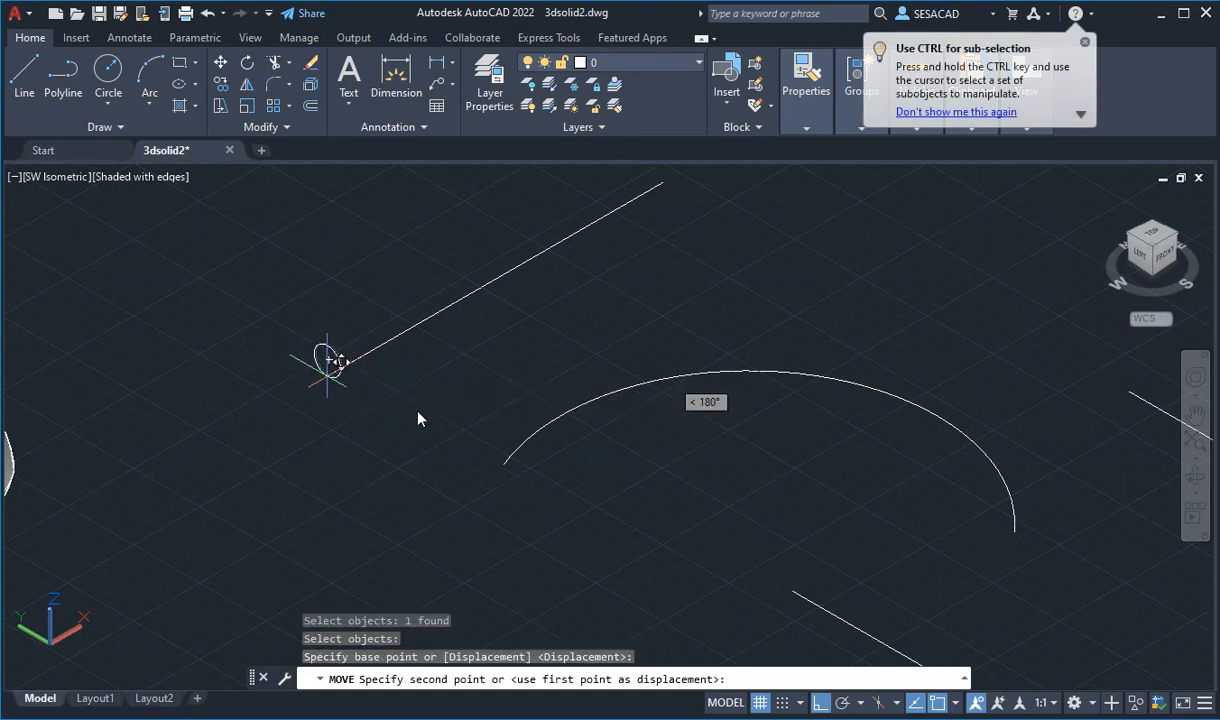
pyautogui.click(503, 464)
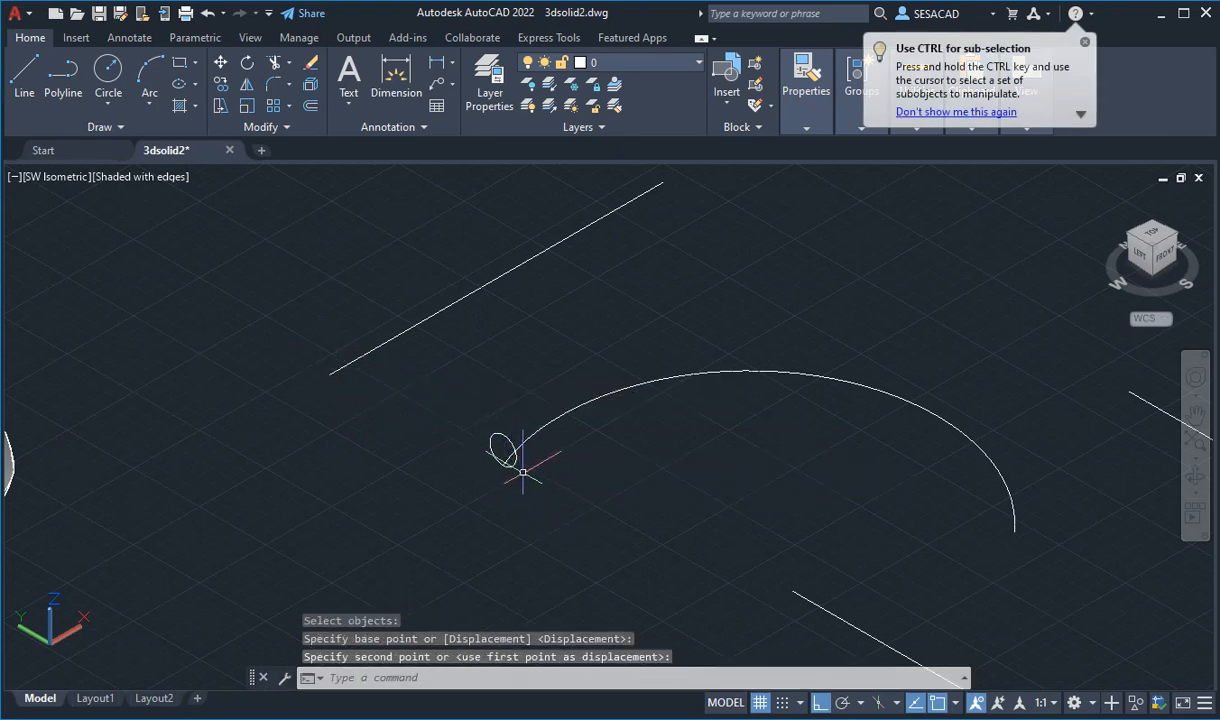
pyautogui.write('U')
pyautogui.press('Return')
# Copy the circle from the straight line's endpoint to the start point of the arc.
pyautogui.write('COP')
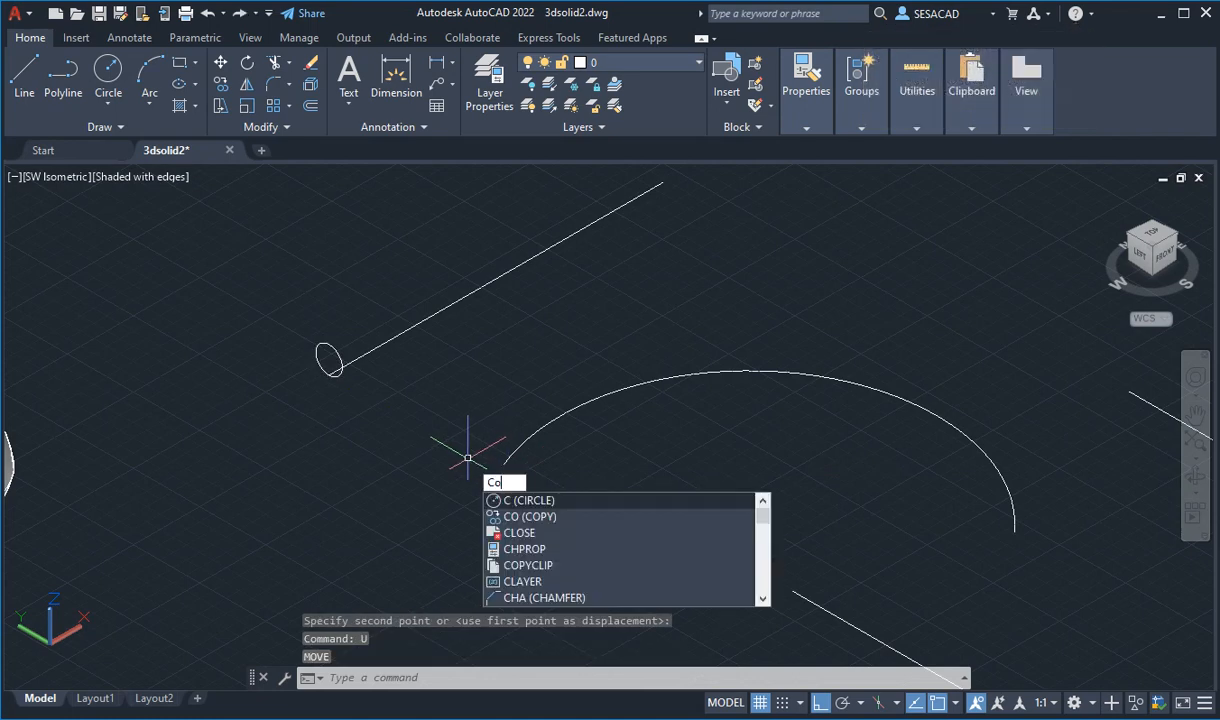
pyautogui.press('Return')
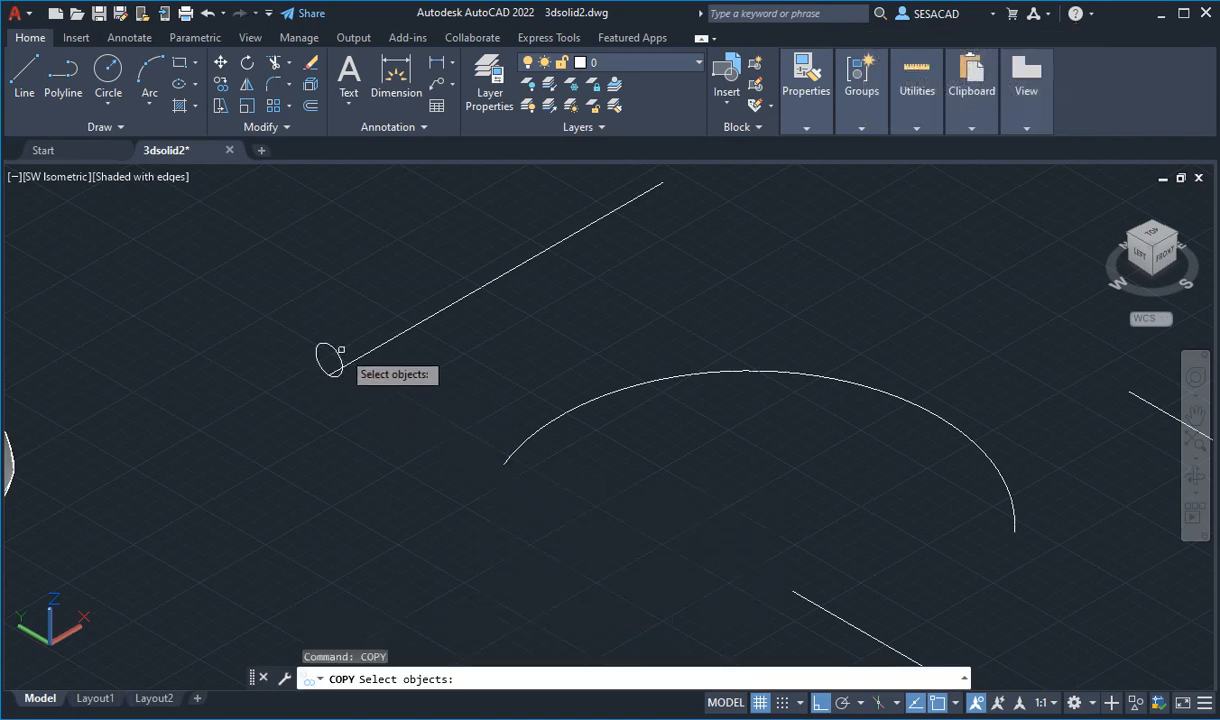
pyautogui.click(335, 350)
pyautogui.press('Return')
pyautogui.click(329, 359)
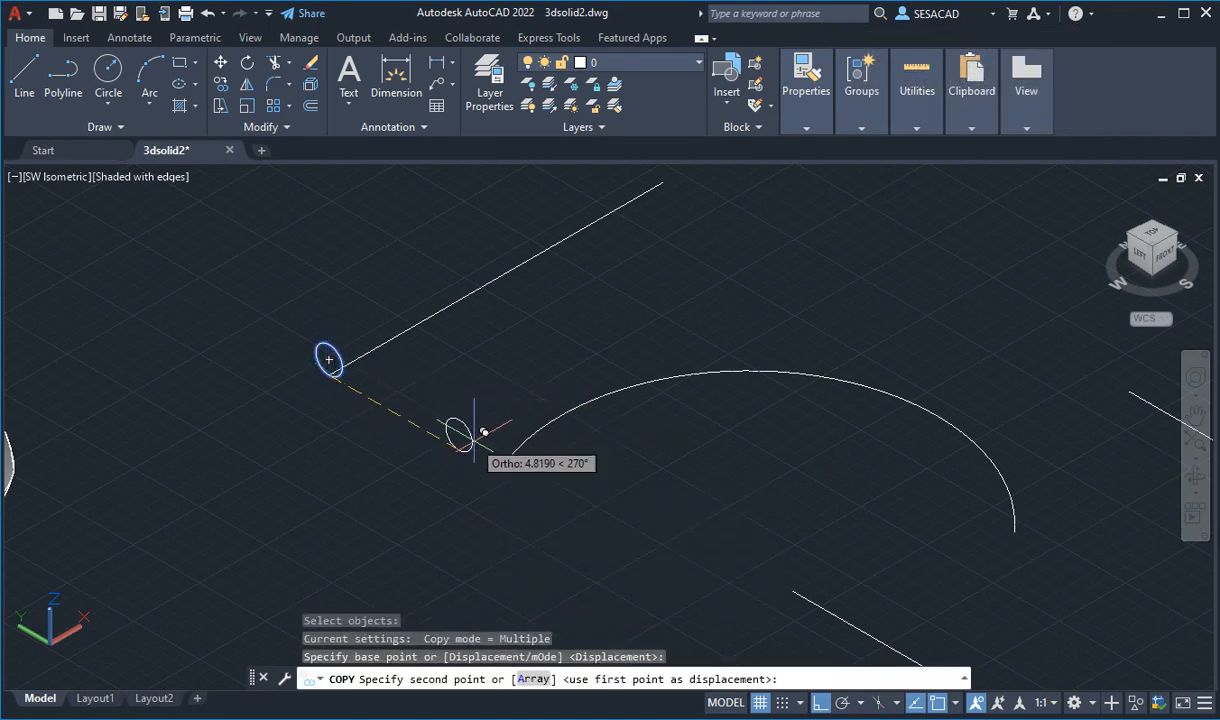
pyautogui.click(502, 460)
pyautogui.press('Escape')
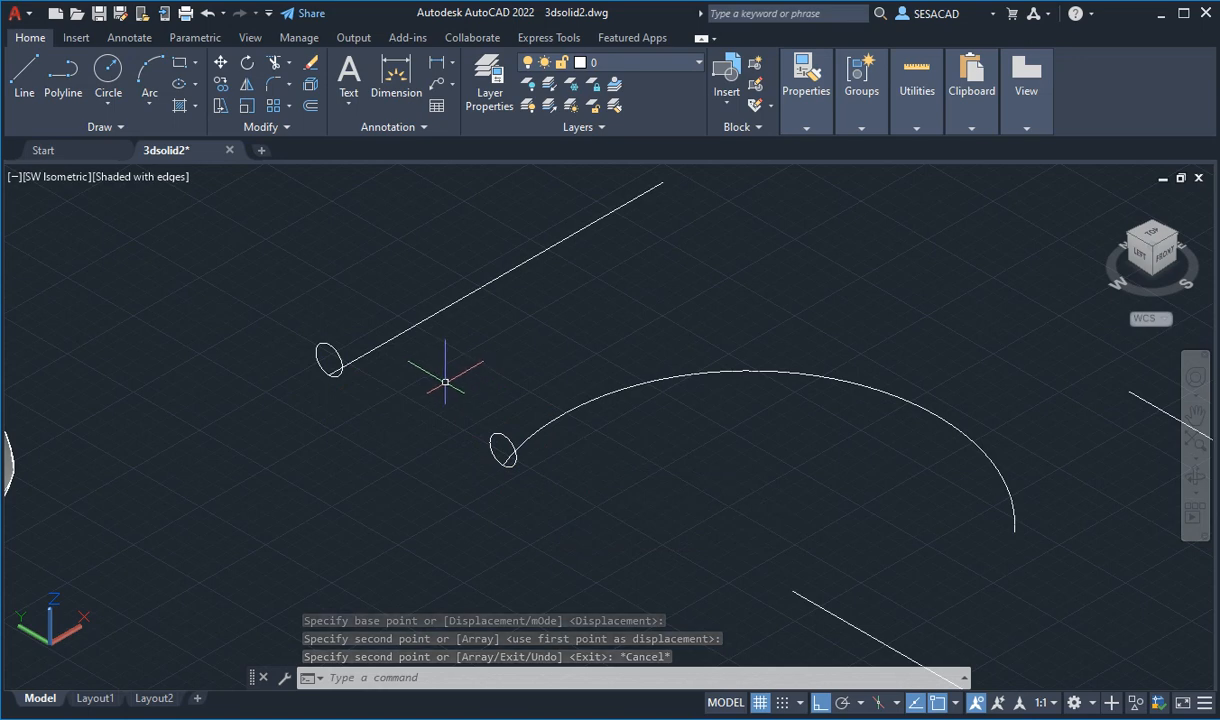
# Examine from above how the circle profiles are oriented at the starts of the straight line and the arc.
pyautogui.keyDown('shift'); pyautogui.moveTo(448, 382); pyautogui.dragTo(428, 523, button='middle'); pyautogui.keyUp('shift')
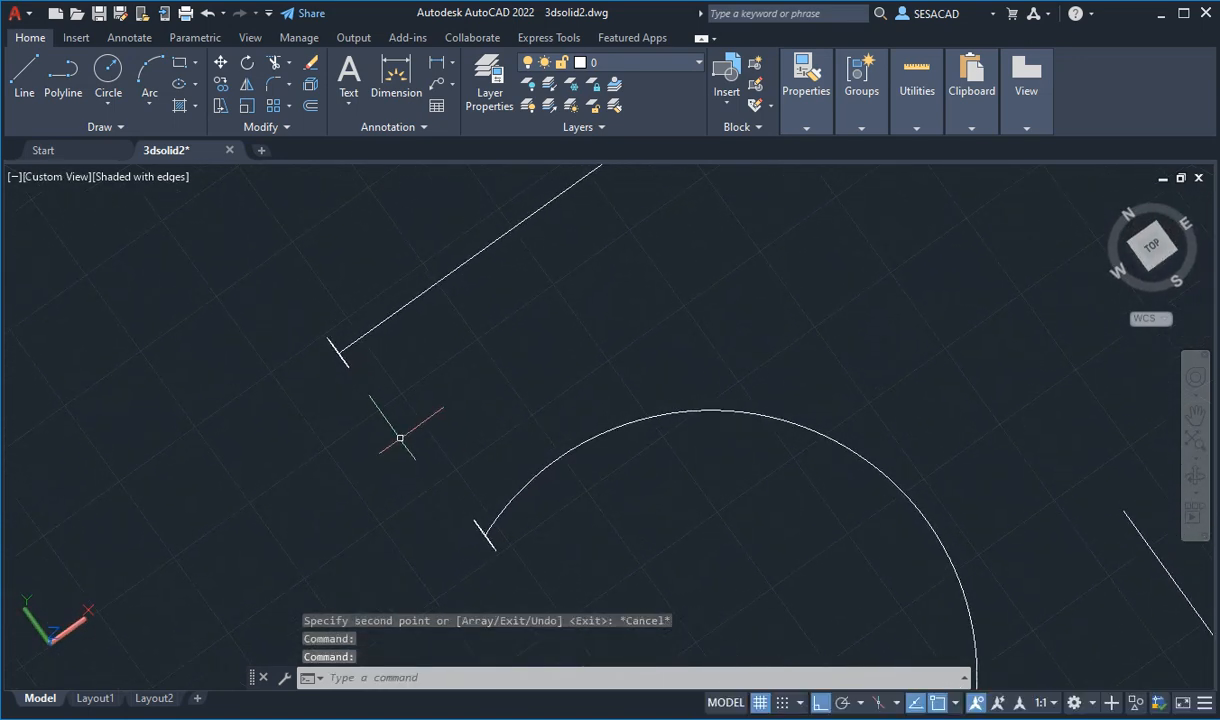
pyautogui.scroll(7, 339, 348)
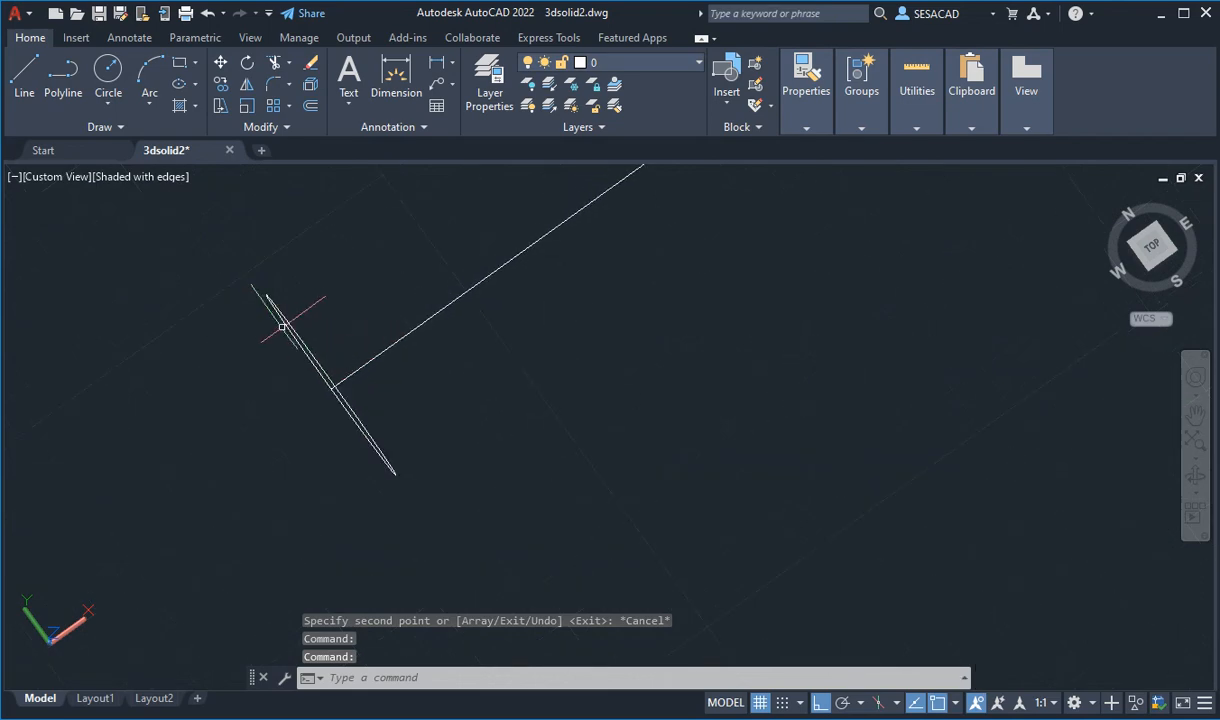
pyautogui.scroll(-5, 382, 359)
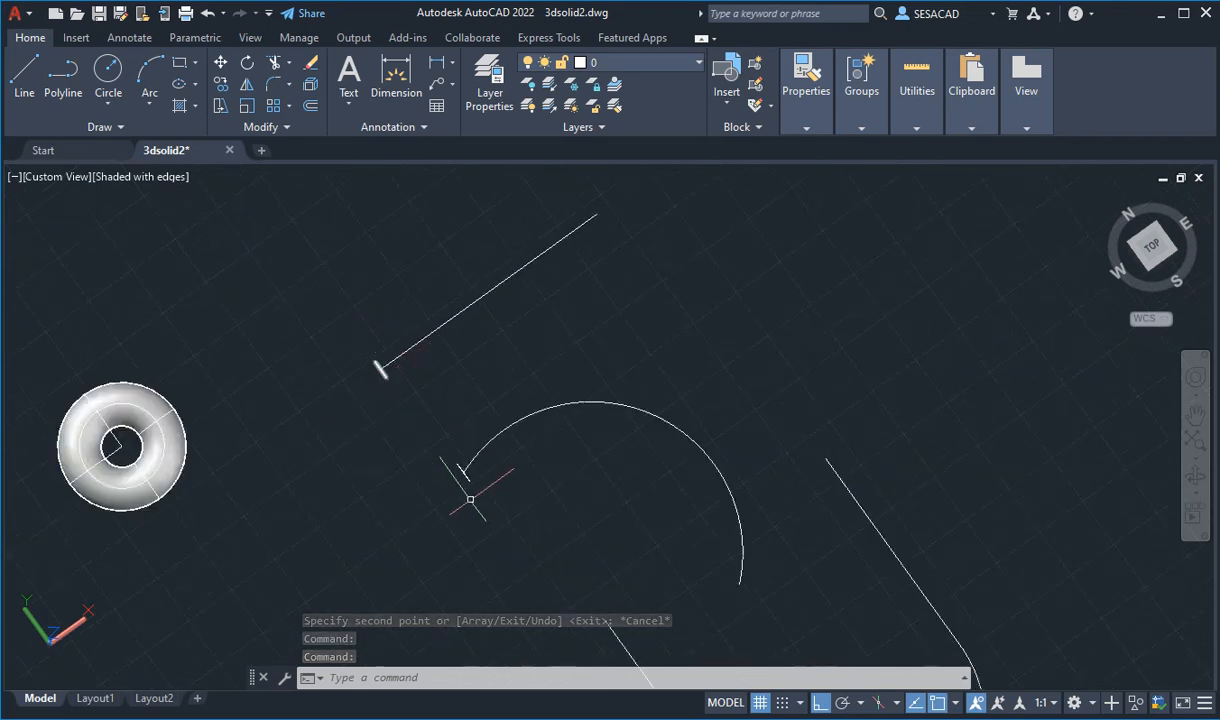
pyautogui.scroll(4, 470, 484)
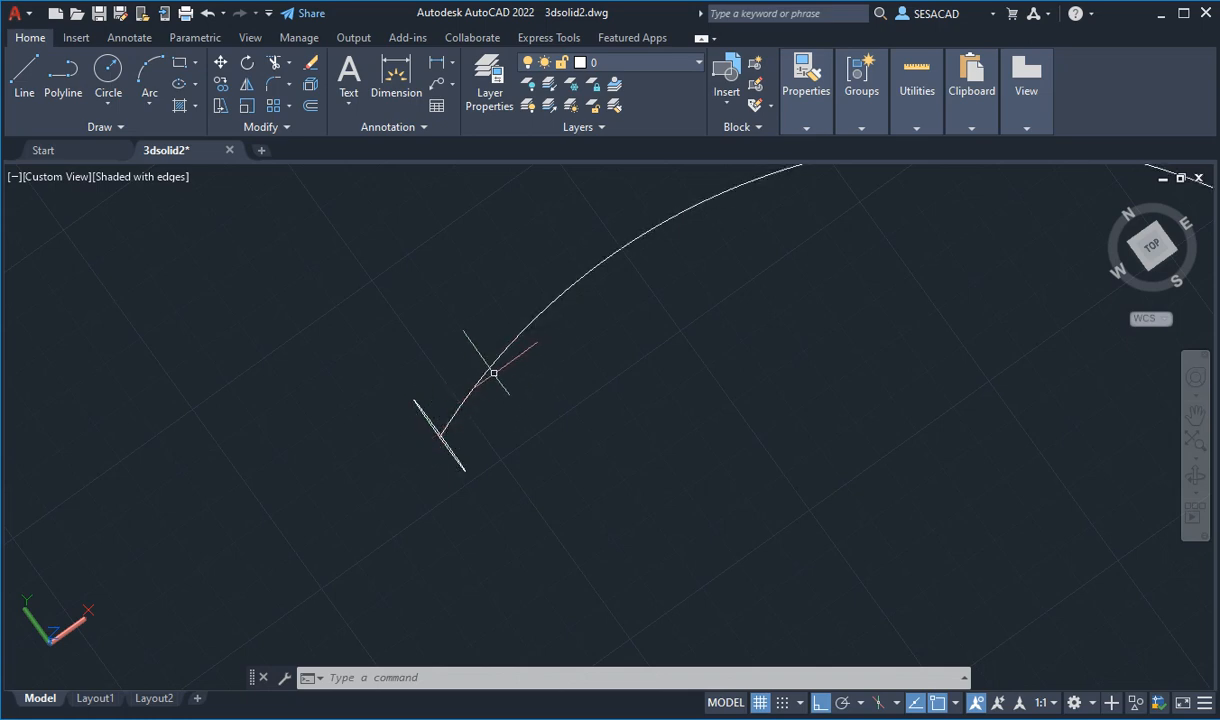
pyautogui.scroll(-4, 456, 427)
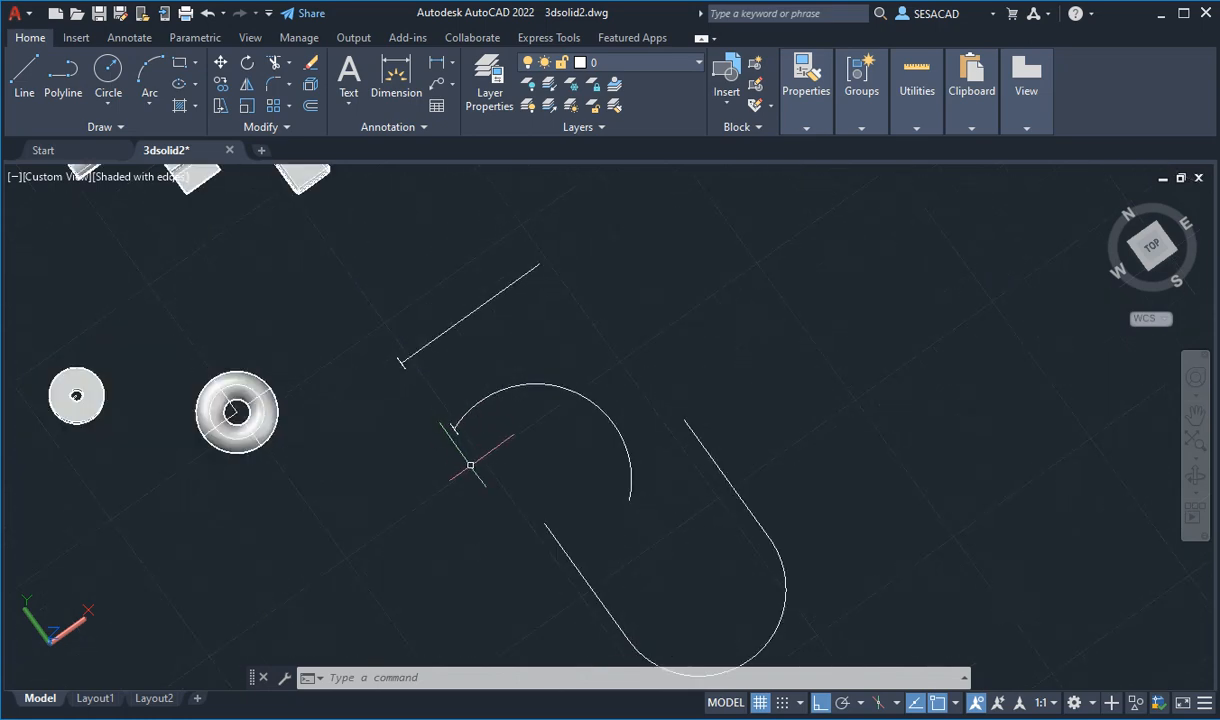
pyautogui.keyDown('shift'); pyautogui.moveTo(439, 478); pyautogui.dragTo(455, 414, button='middle'); pyautogui.keyUp('shift')
pyautogui.scroll(4, 460, 390)
pyautogui.moveTo(463, 371); pyautogui.dragTo(421, 457, button='middle')
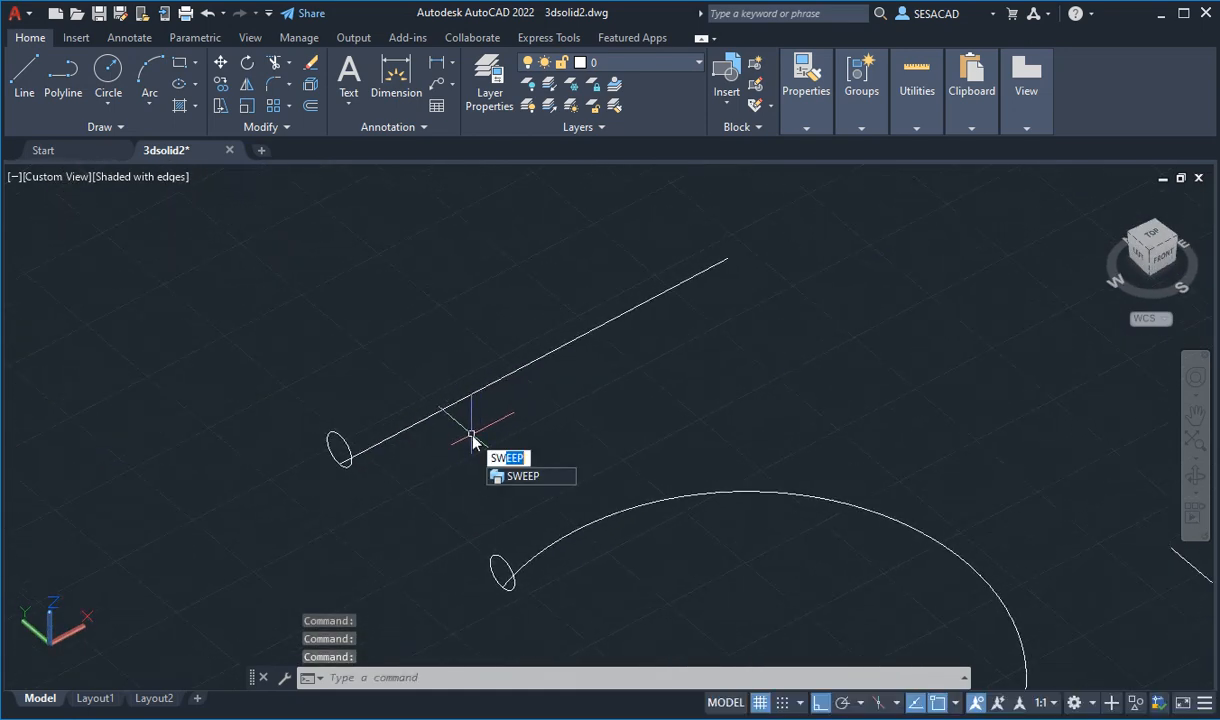
# Sweep the circle at the straight line's near endpoint along the line to form a straight cylindrical bar.
pyautogui.press('Return')
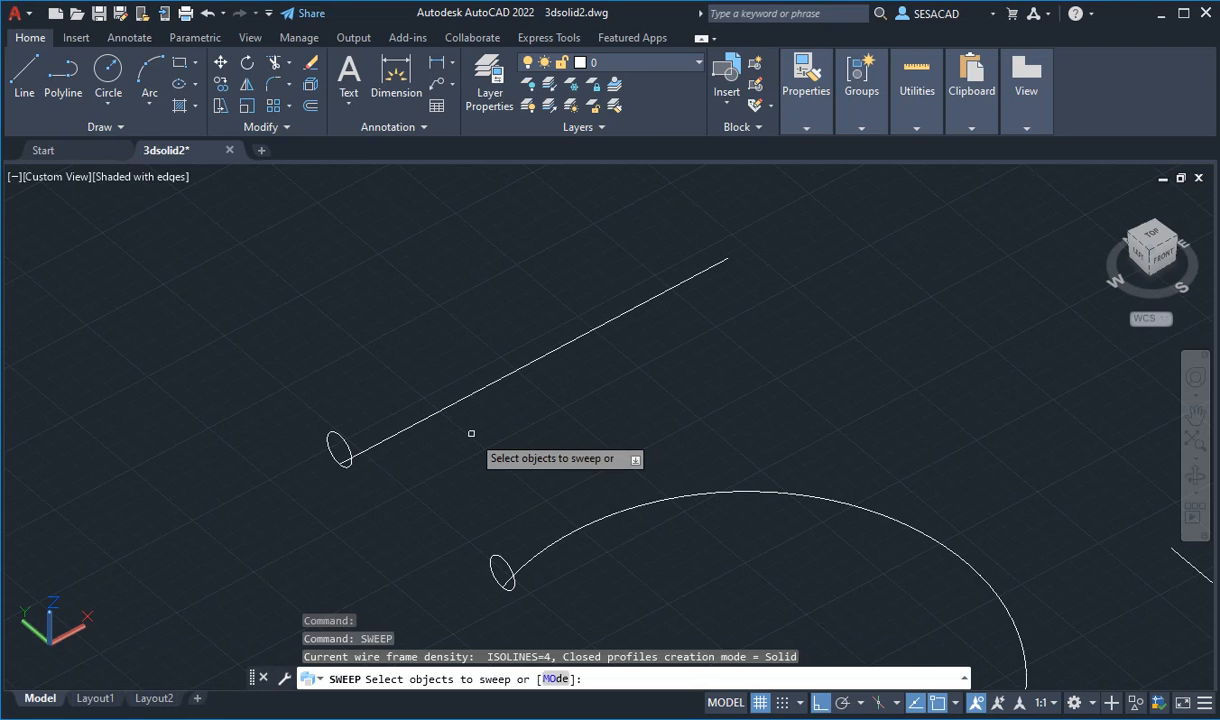
pyautogui.click(345, 443)
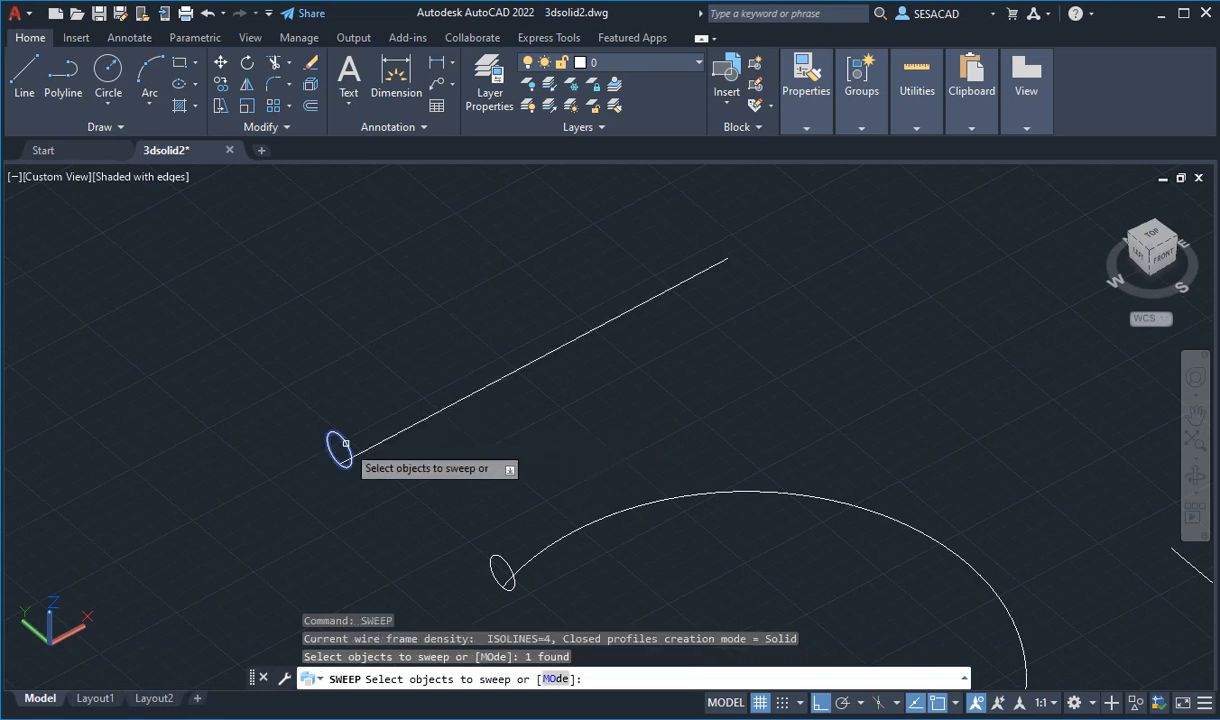
pyautogui.press('Return')
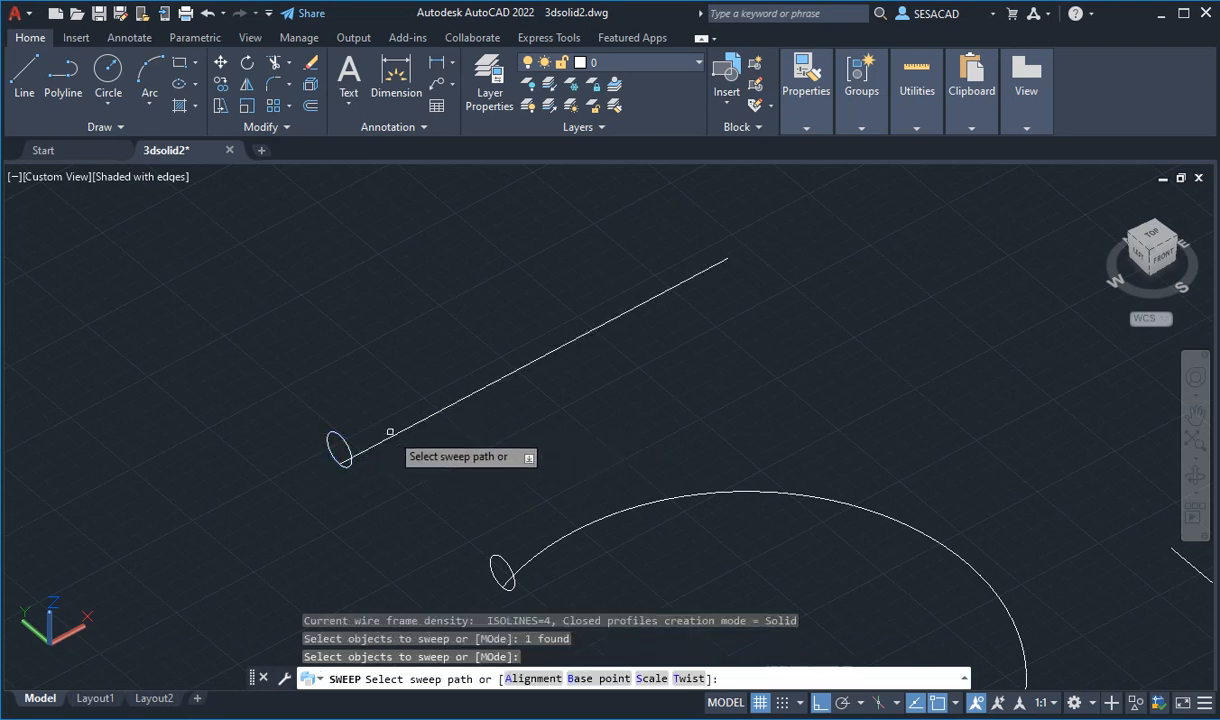
pyautogui.click(391, 433)
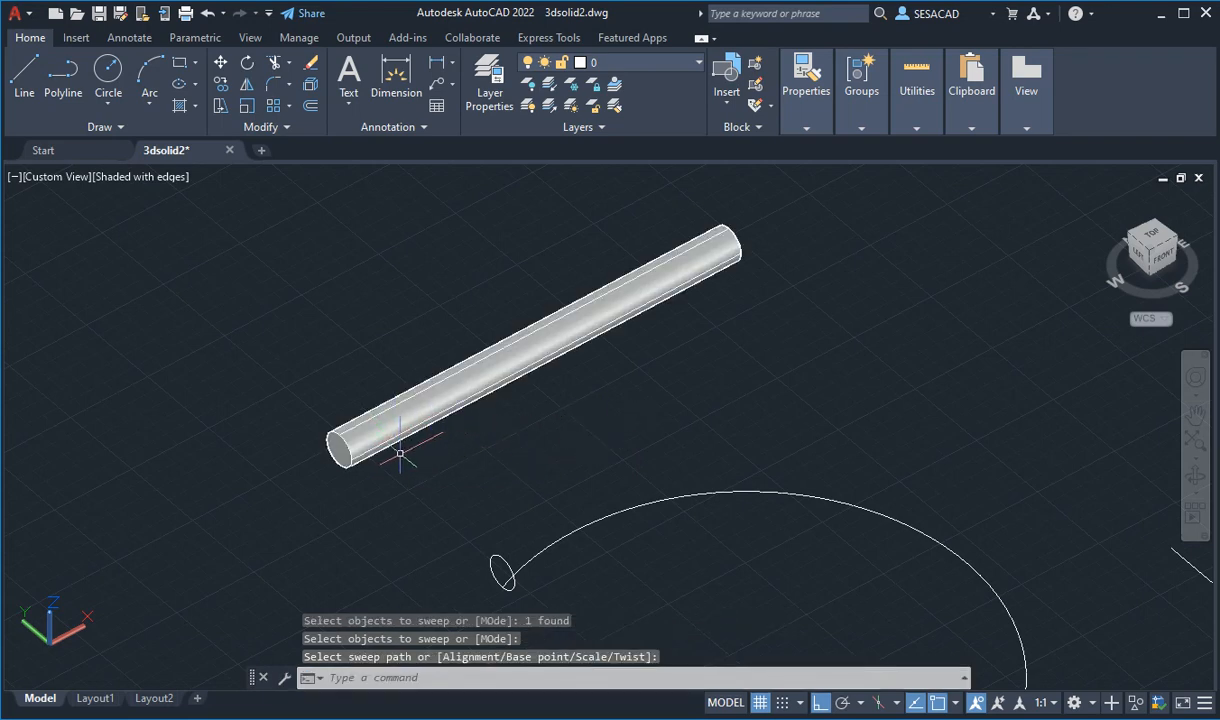
# Sweep the circle at the arc's start point along the arc to form a curved solid tube.
pyautogui.scroll(-2, 578, 555)
pyautogui.moveTo(607, 582); pyautogui.dragTo(517, 496, button='middle')
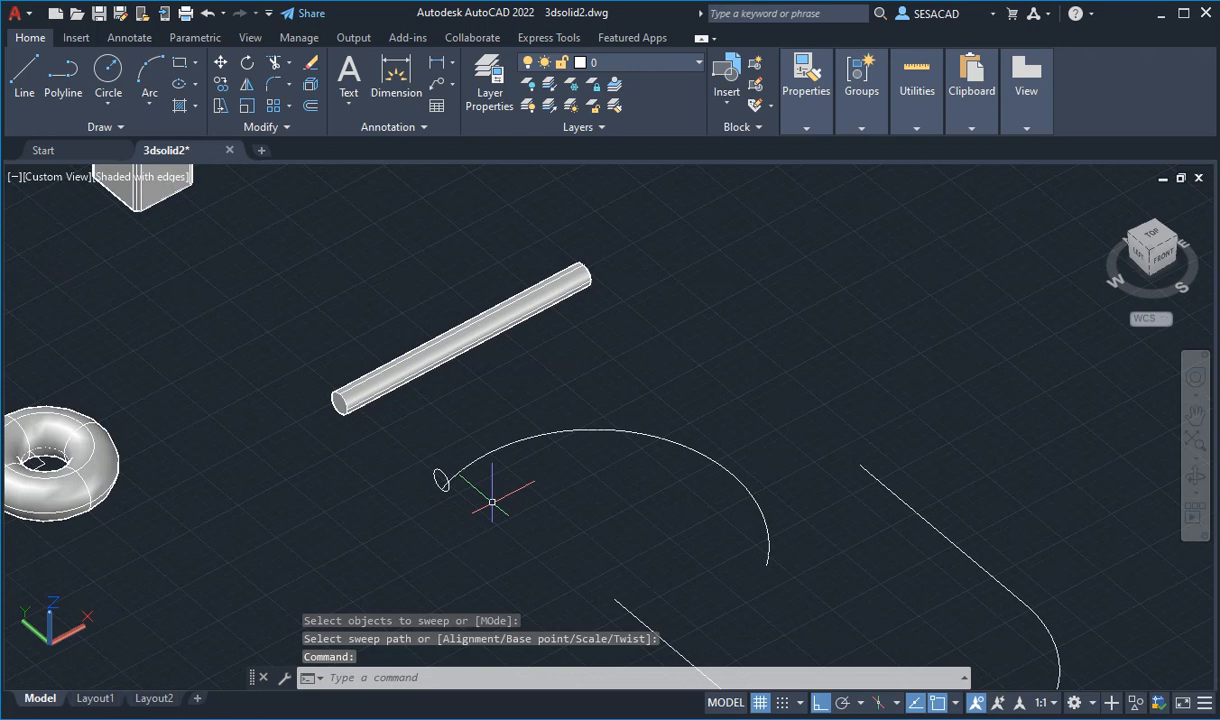
pyautogui.press('Return')
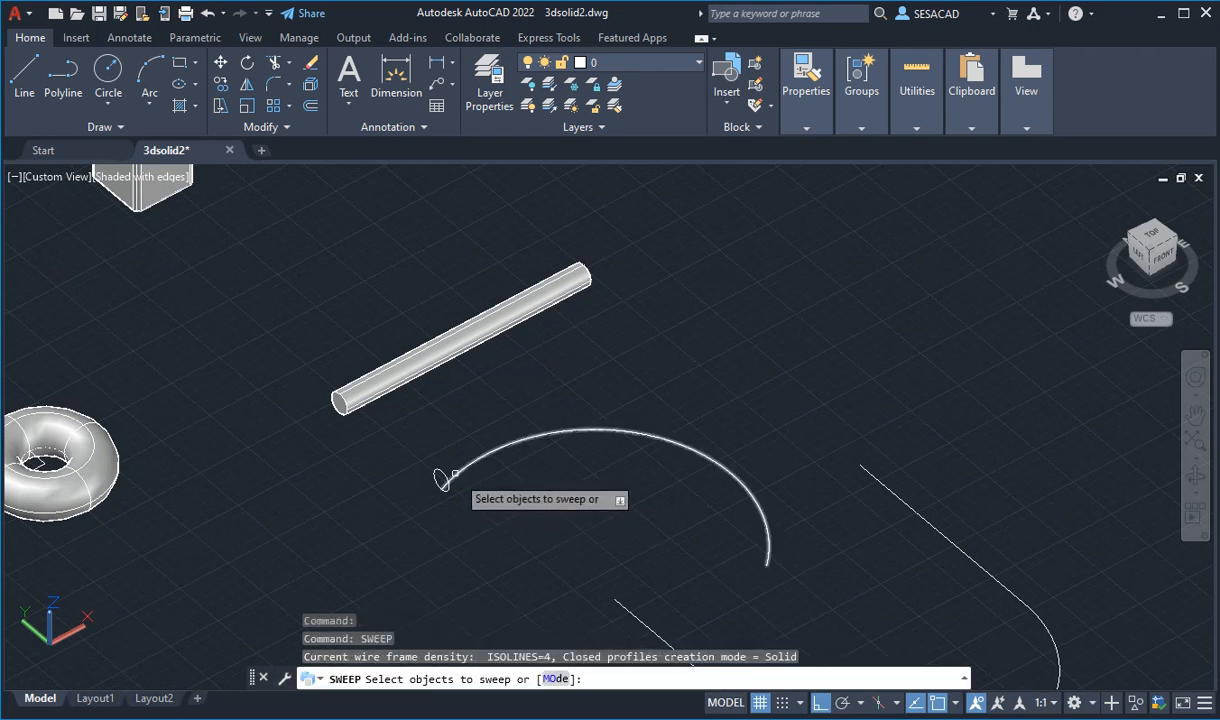
pyautogui.click(441, 478)
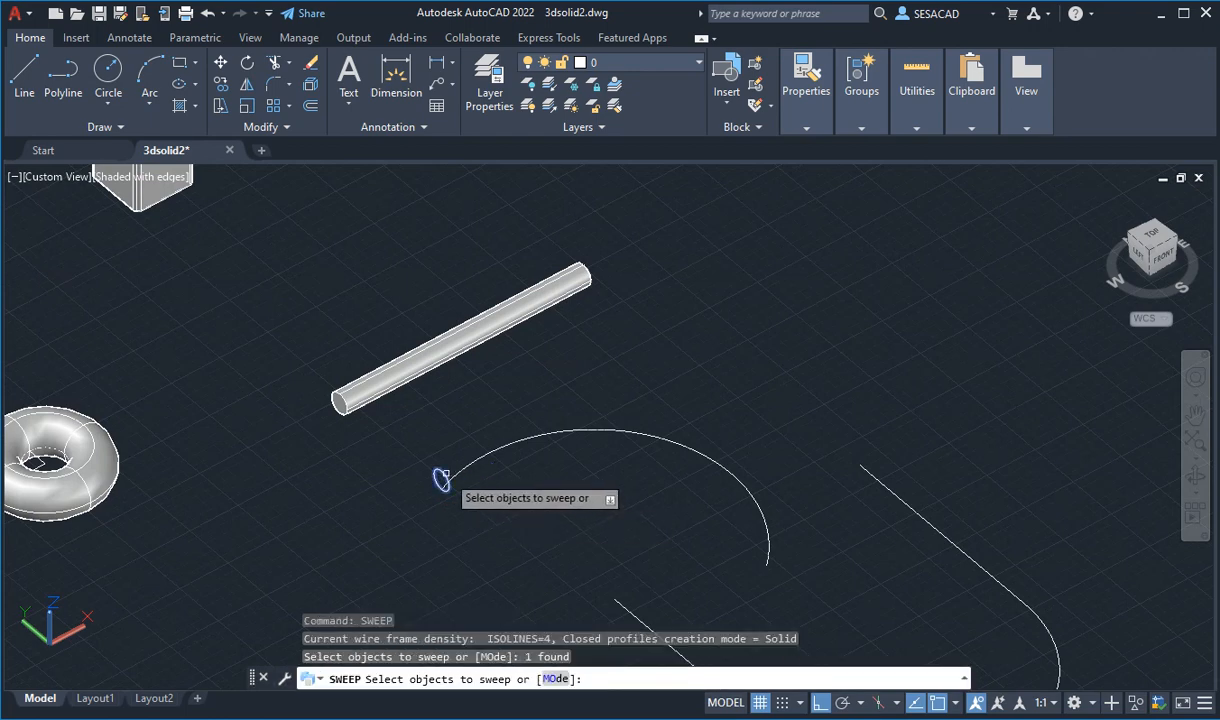
pyautogui.press('Return')
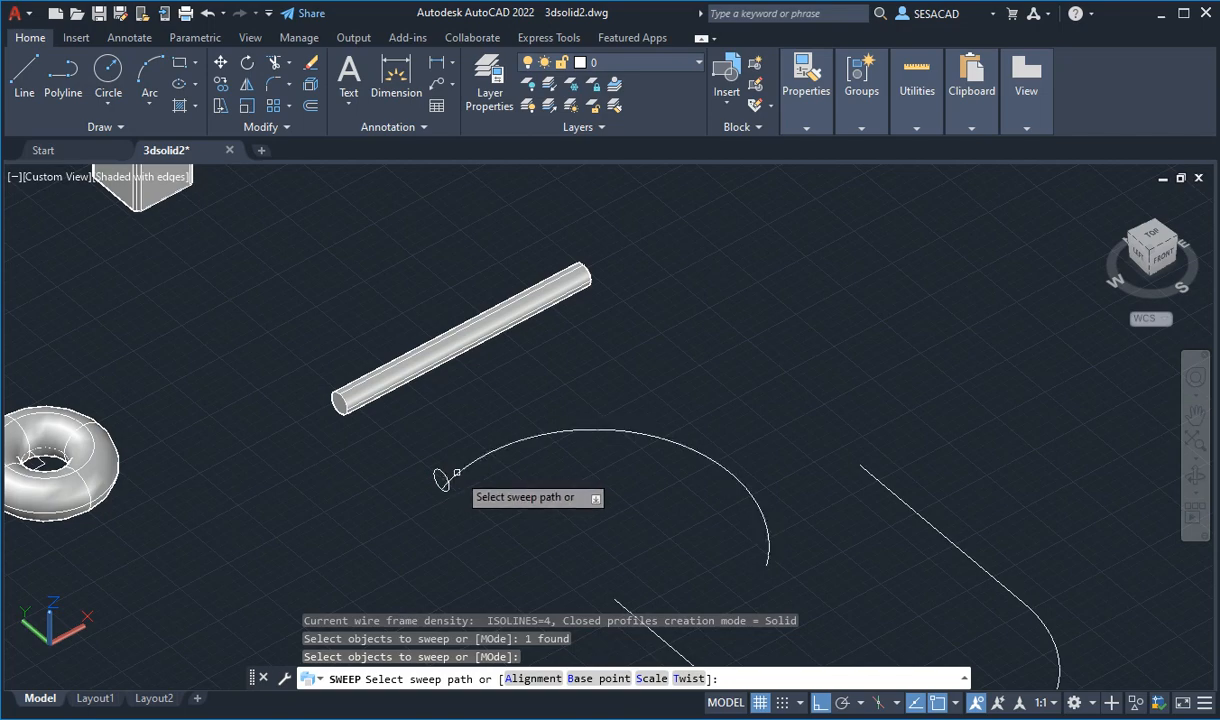
pyautogui.click(443, 476)
pyautogui.scroll(5, 463, 517)
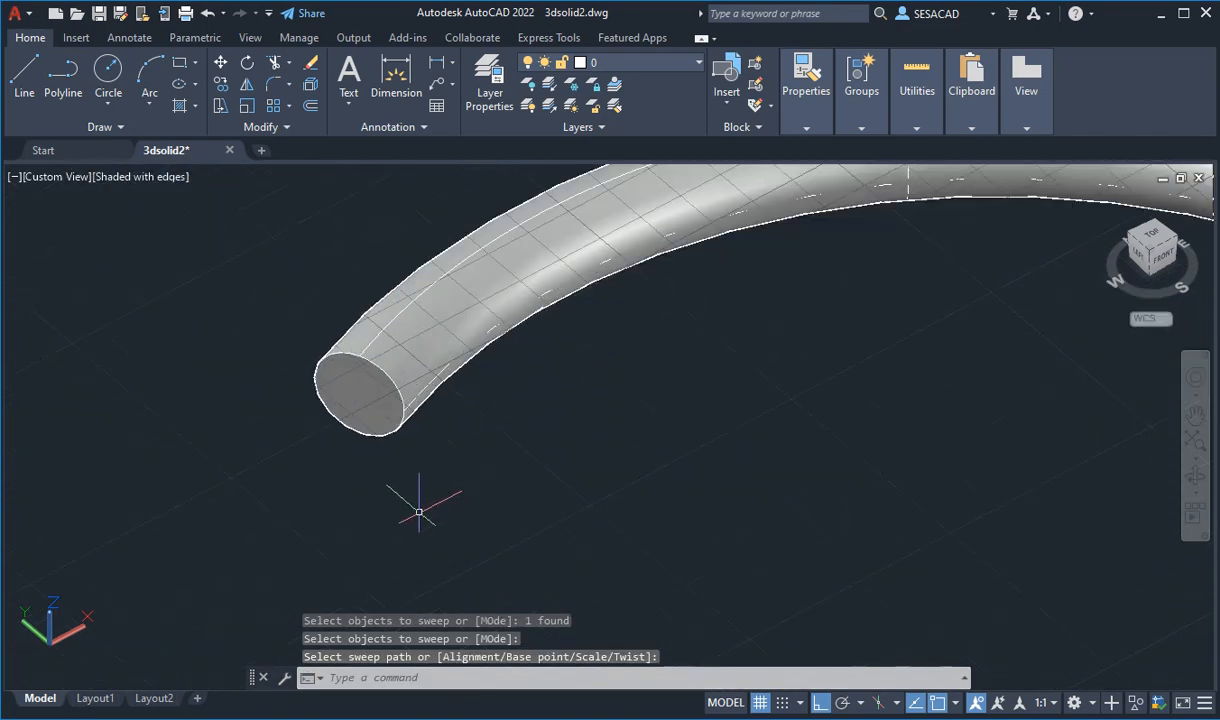
pyautogui.scroll(-5, 425, 421)
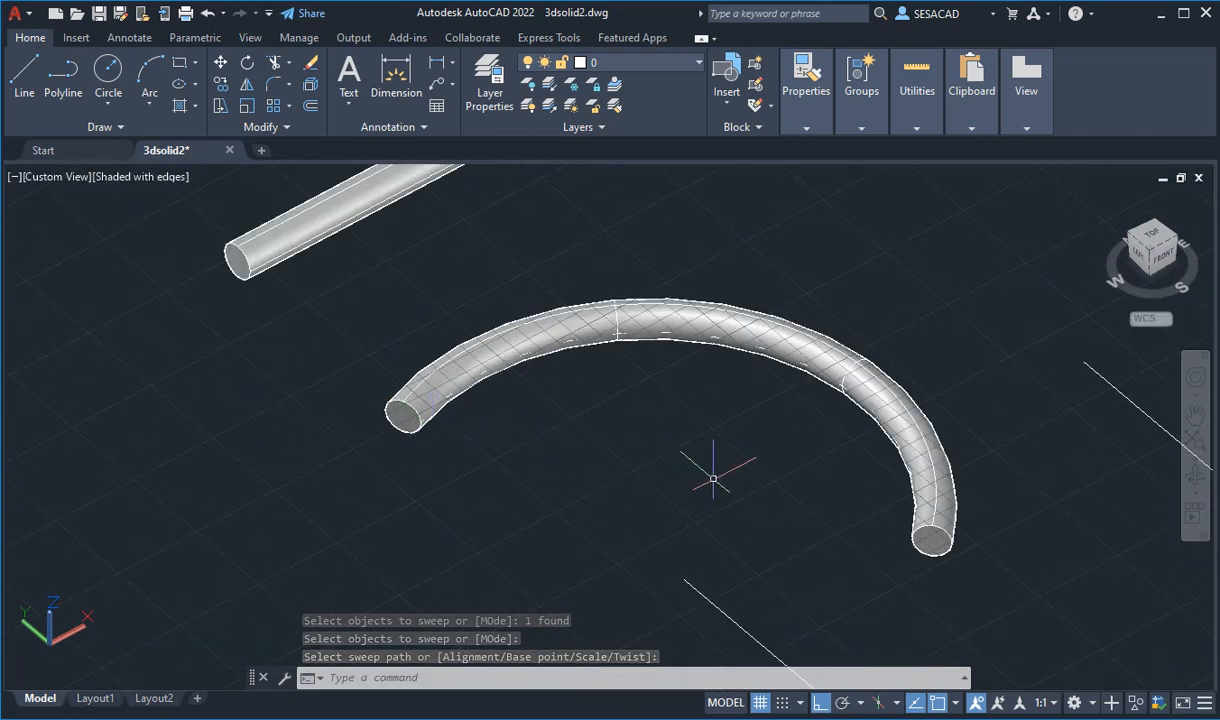
# Move the straight bar away from the curved tube, parallel to the U-shaped polyline's straight legs.
pyautogui.scroll(-4, 746, 479)
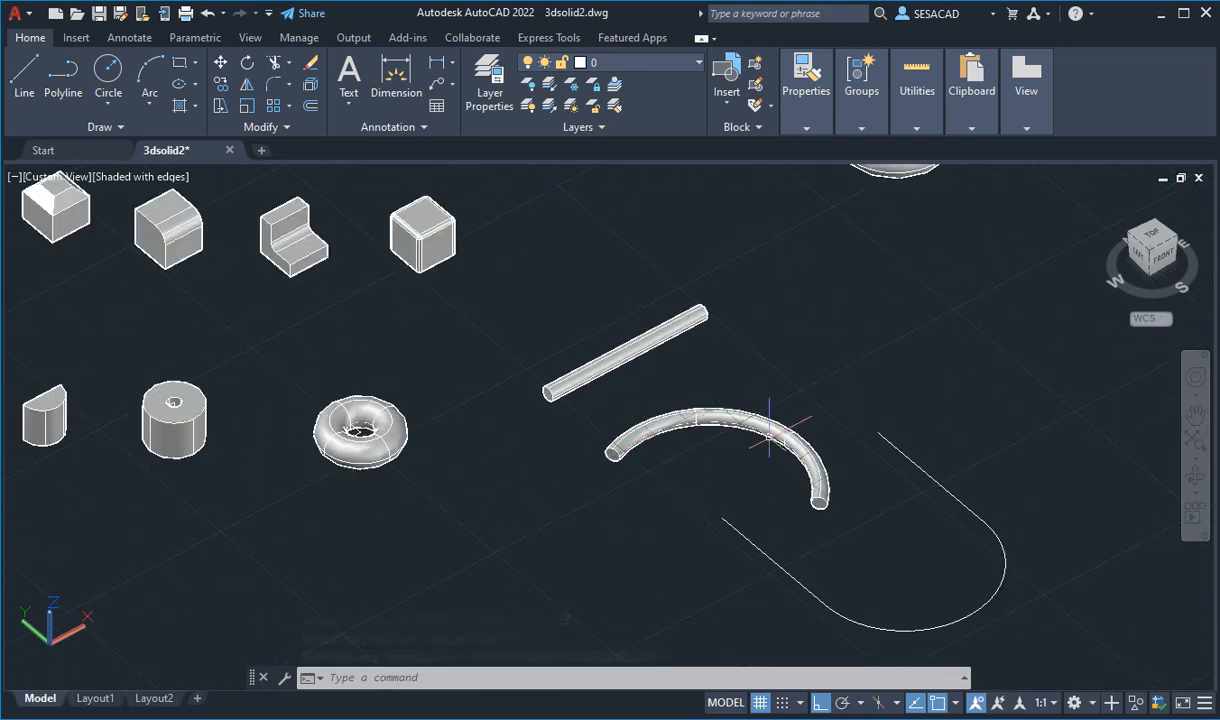
pyautogui.scroll(3, 643, 458)
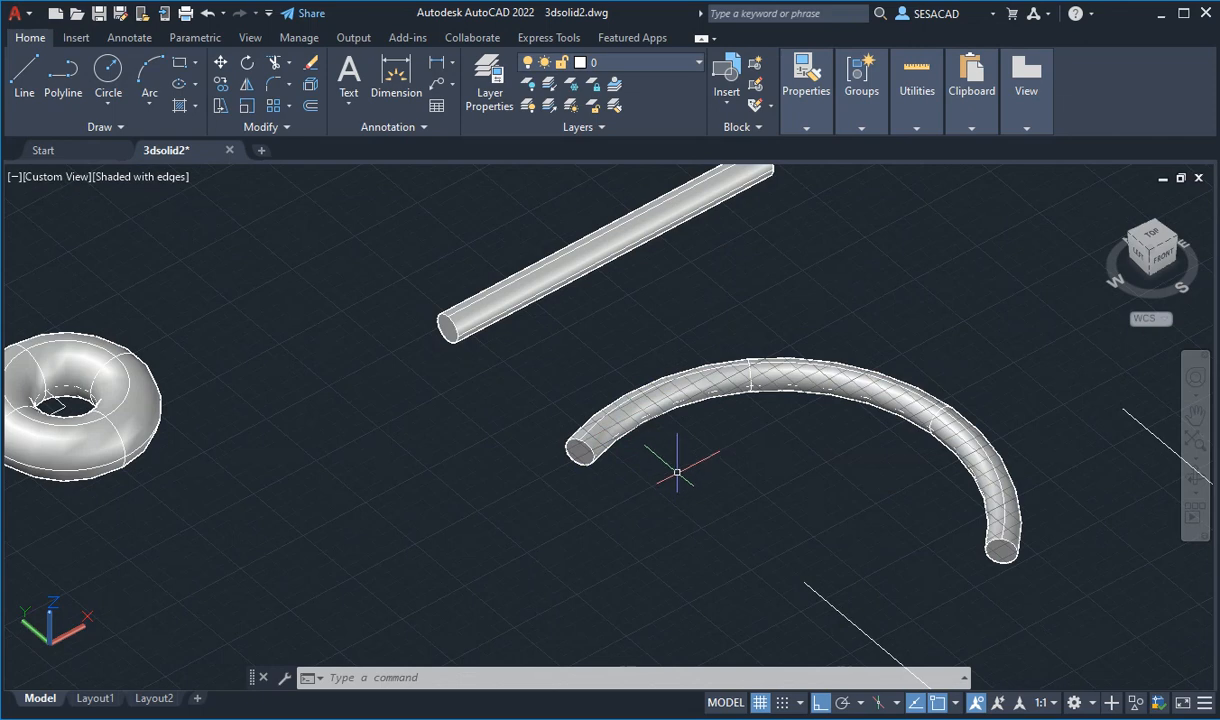
pyautogui.scroll(-2, 584, 418)
pyautogui.write('m')
pyautogui.press('Return')
pyautogui.click(546, 350)
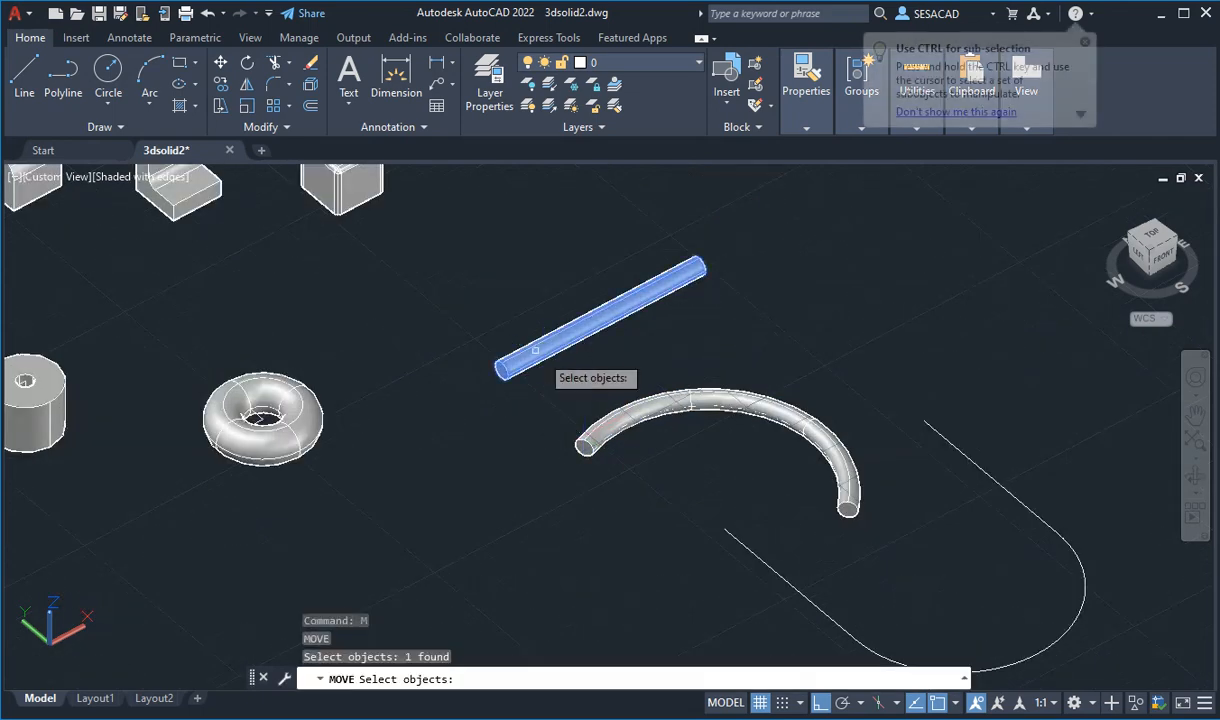
pyautogui.press('Return')
pyautogui.click(505, 340)
pyautogui.click(443, 292)
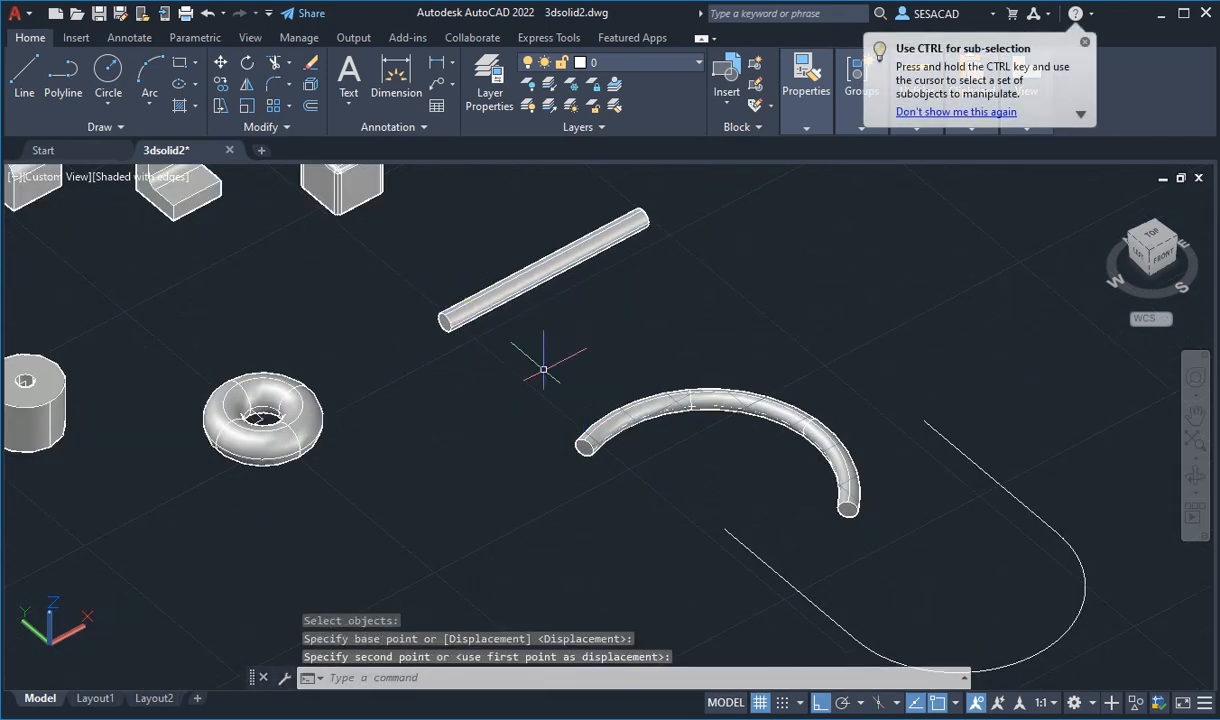
# Move the curved tube away from the U-shaped polyline, toward the straight bar.
pyautogui.write('m')
pyautogui.press('Return')
pyautogui.click(618, 415)
pyautogui.press('Return')
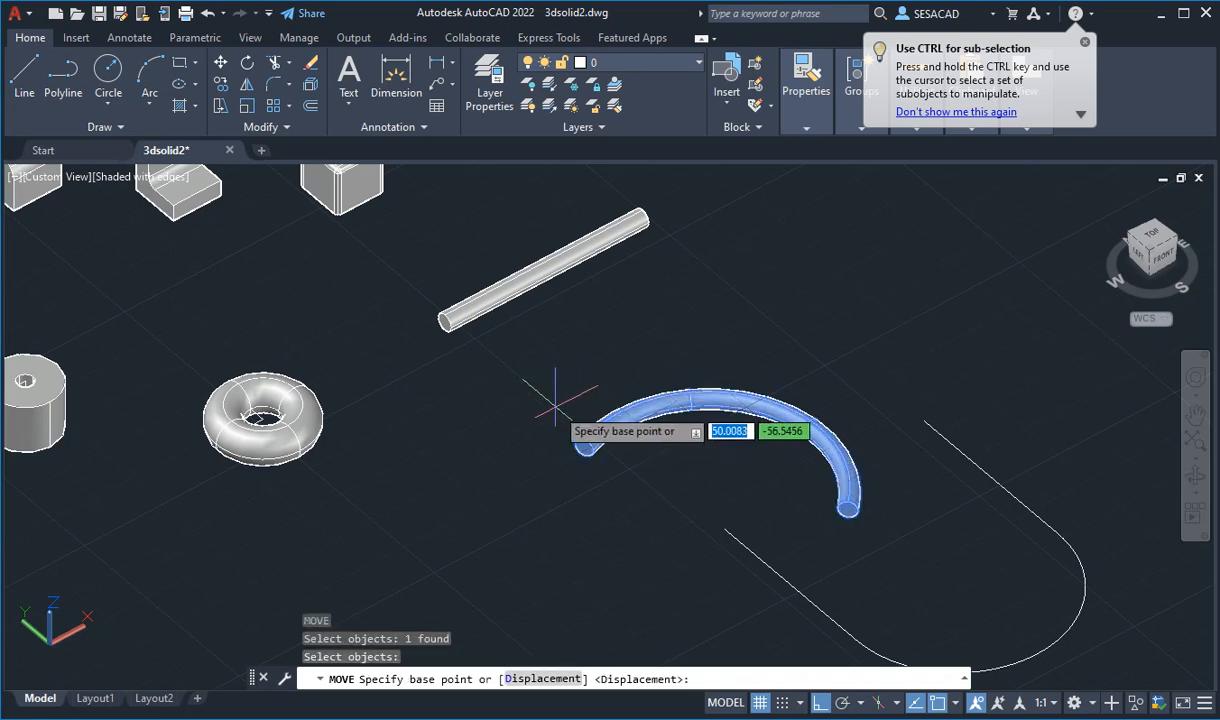
pyautogui.click(556, 395)
pyautogui.click(500, 336)
pyautogui.press('Escape')
# Examine the U-shaped polyline and the lower corner of the L-shaped solid's side face.
pyautogui.scroll(2, 799, 560)
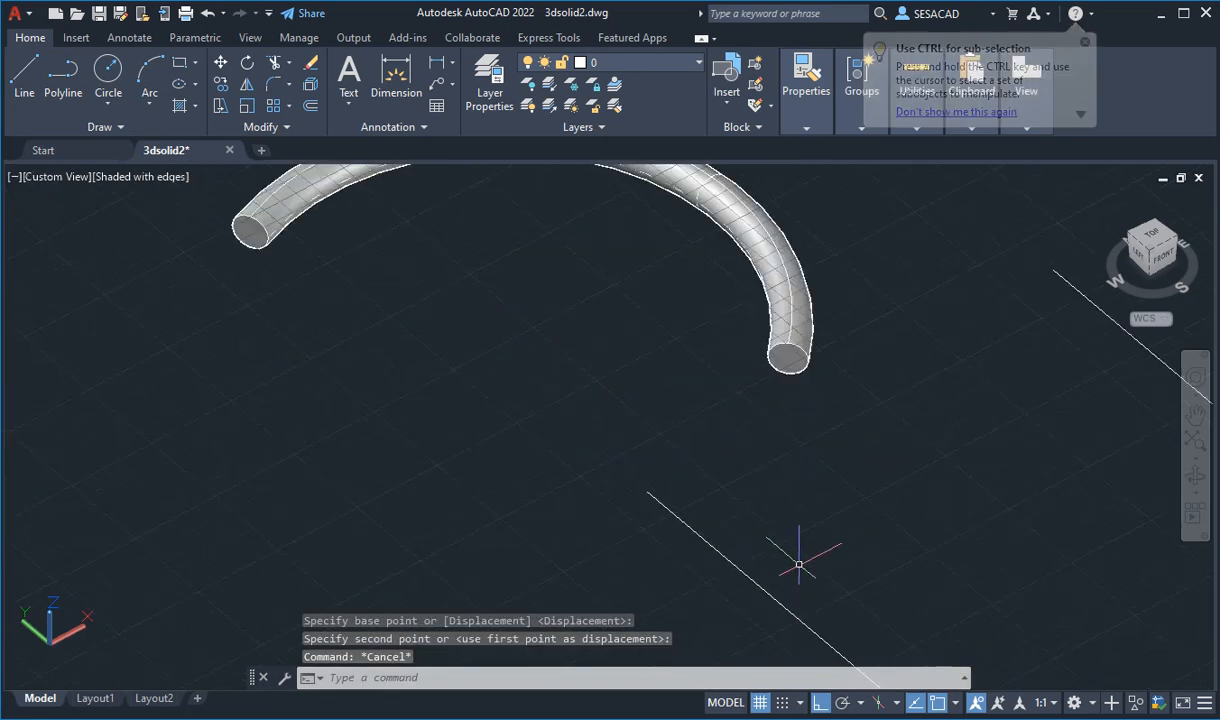
pyautogui.scroll(-4, 799, 564)
pyautogui.scroll(3, 705, 524)
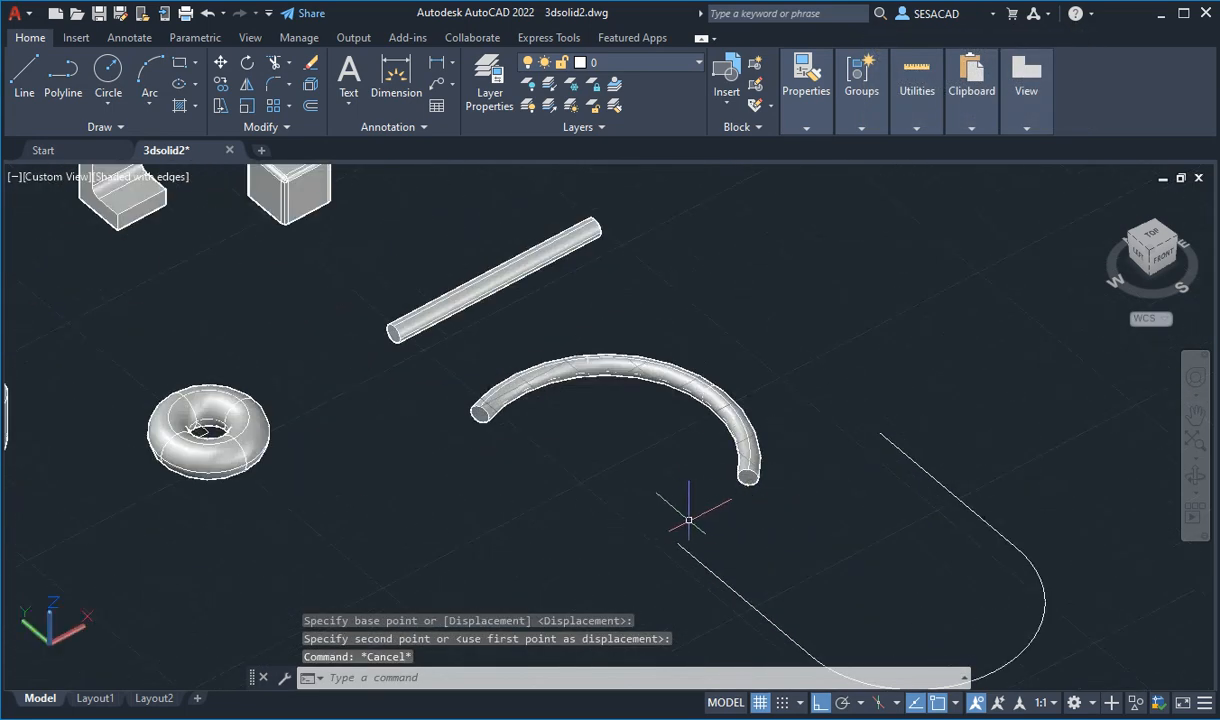
pyautogui.moveTo(689, 520); pyautogui.dragTo(632, 490, button='middle')
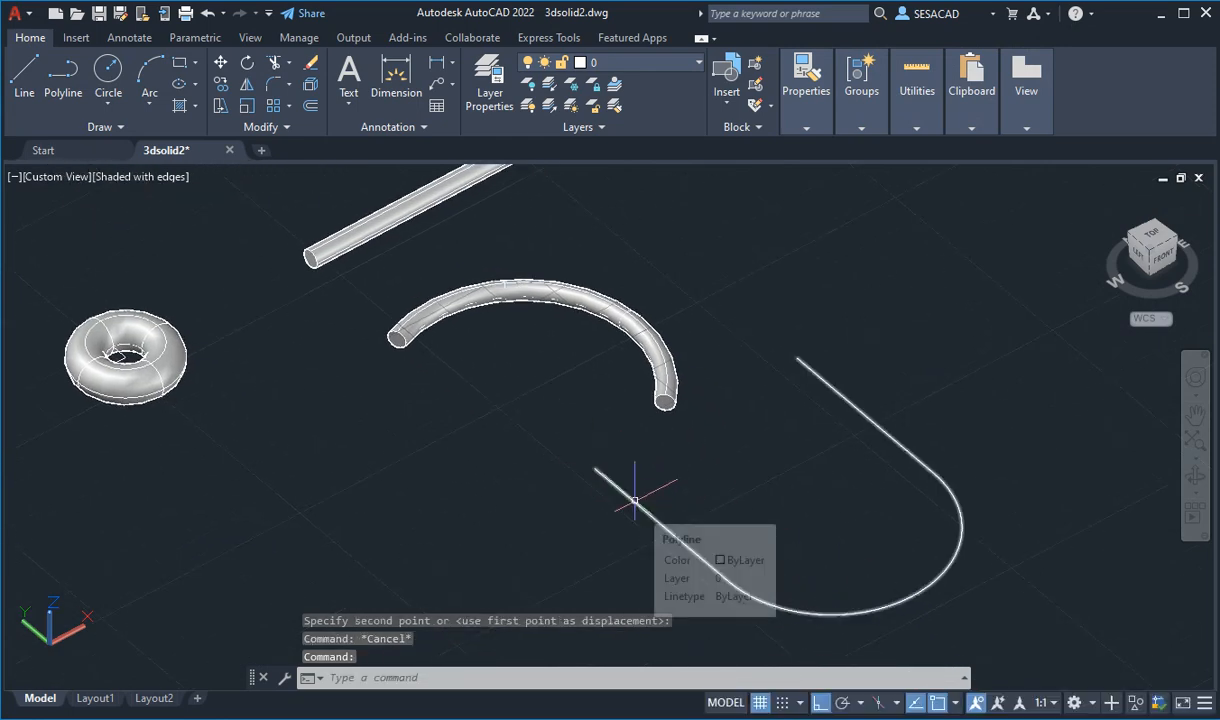
pyautogui.scroll(-2, 426, 490)
pyautogui.moveTo(433, 462); pyautogui.dragTo(452, 525, button='middle')
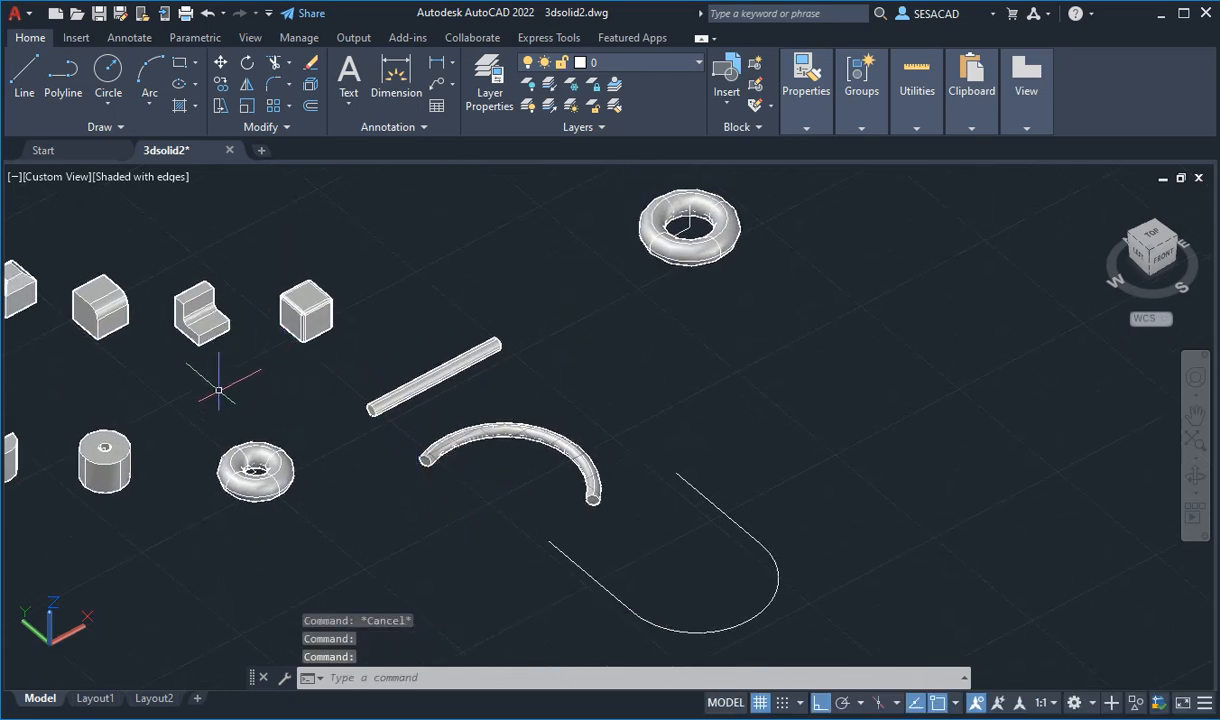
pyautogui.scroll(5, 218, 390)
pyautogui.moveTo(185, 382); pyautogui.dragTo(400, 494, button='middle')
pyautogui.scroll(4, 262, 386)
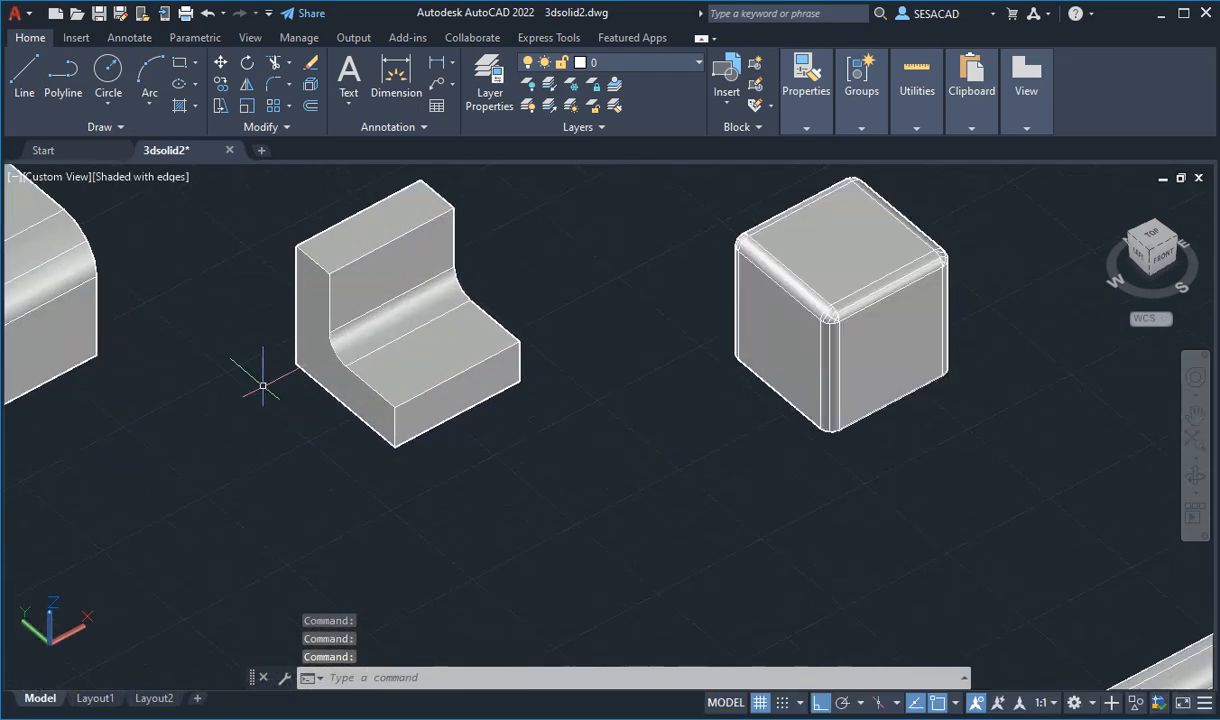
pyautogui.scroll(2, 262, 386)
pyautogui.scroll(2, 265, 375)
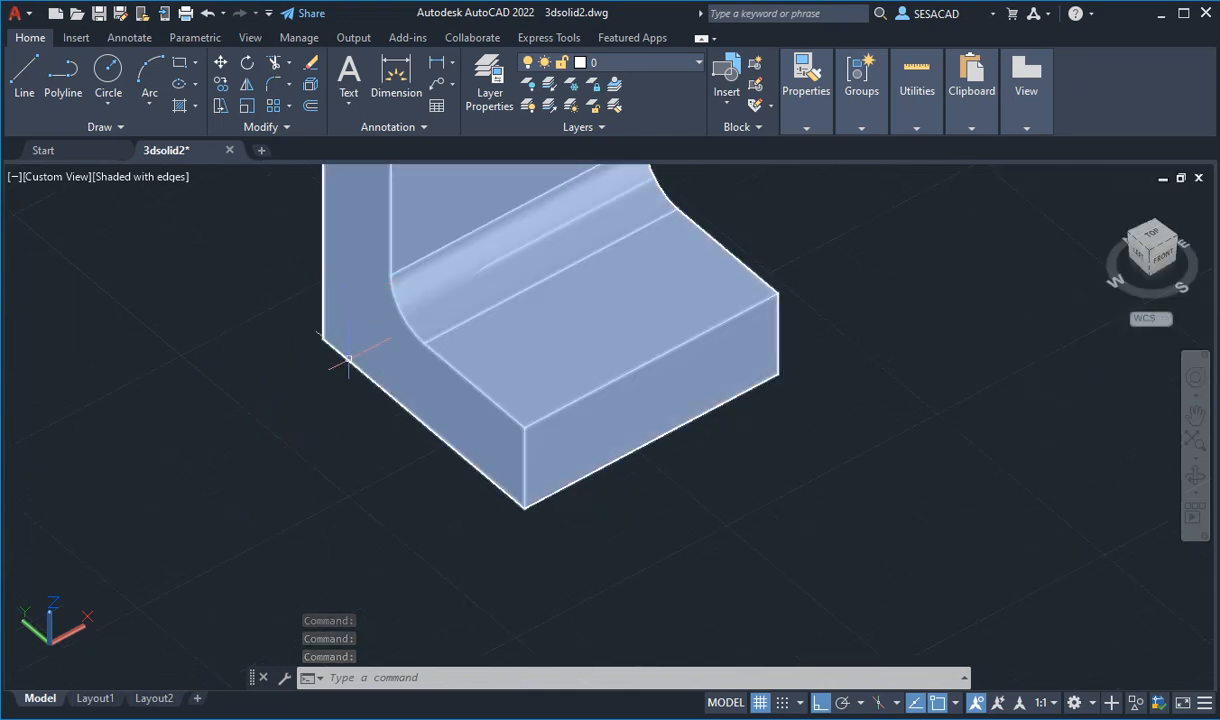
pyautogui.write('rec')
pyautogui.press('Return')
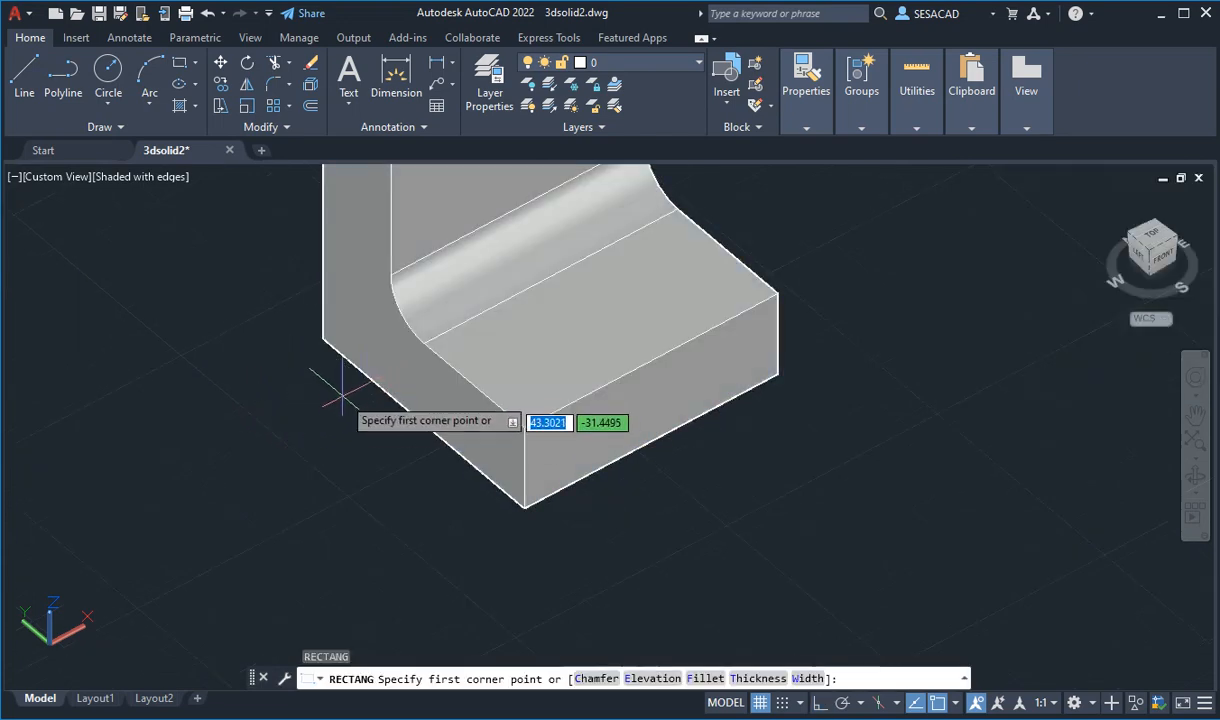
pyautogui.click(305, 332)
pyautogui.press('Escape')
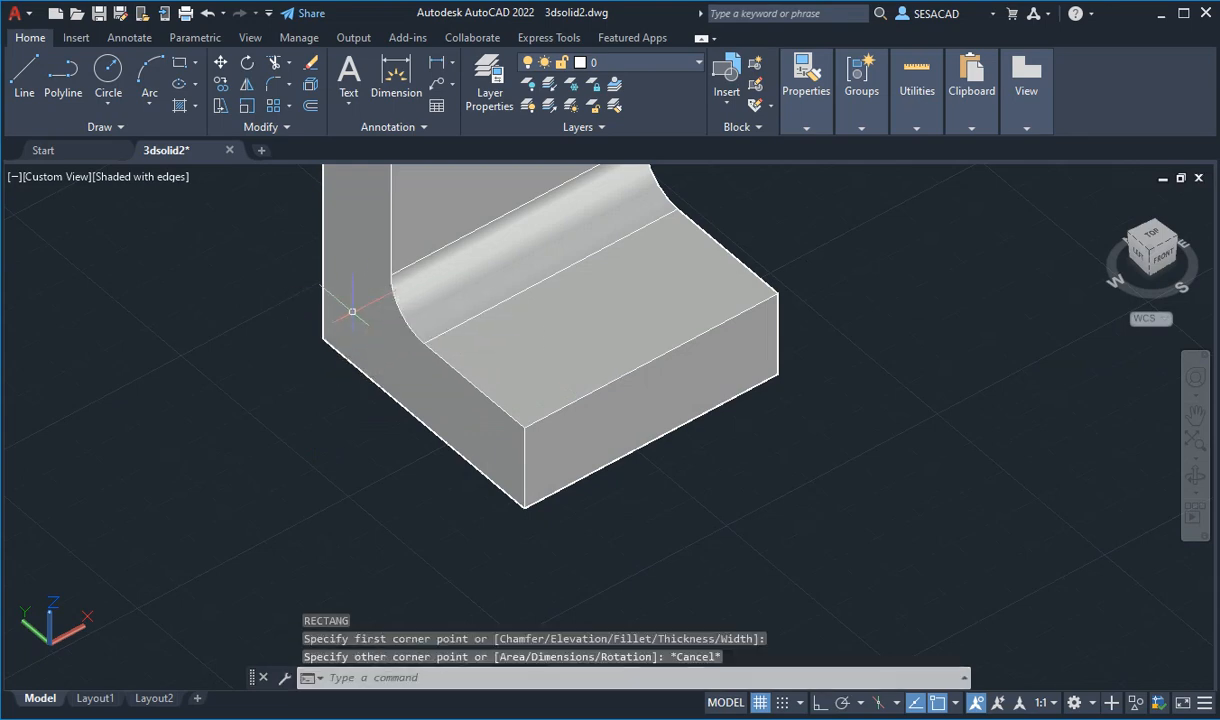
# Draw a 1 by 1 rectangle in the plane of the L-shaped solid's side face, starting at its lower back corner.
pyautogui.press('Return')
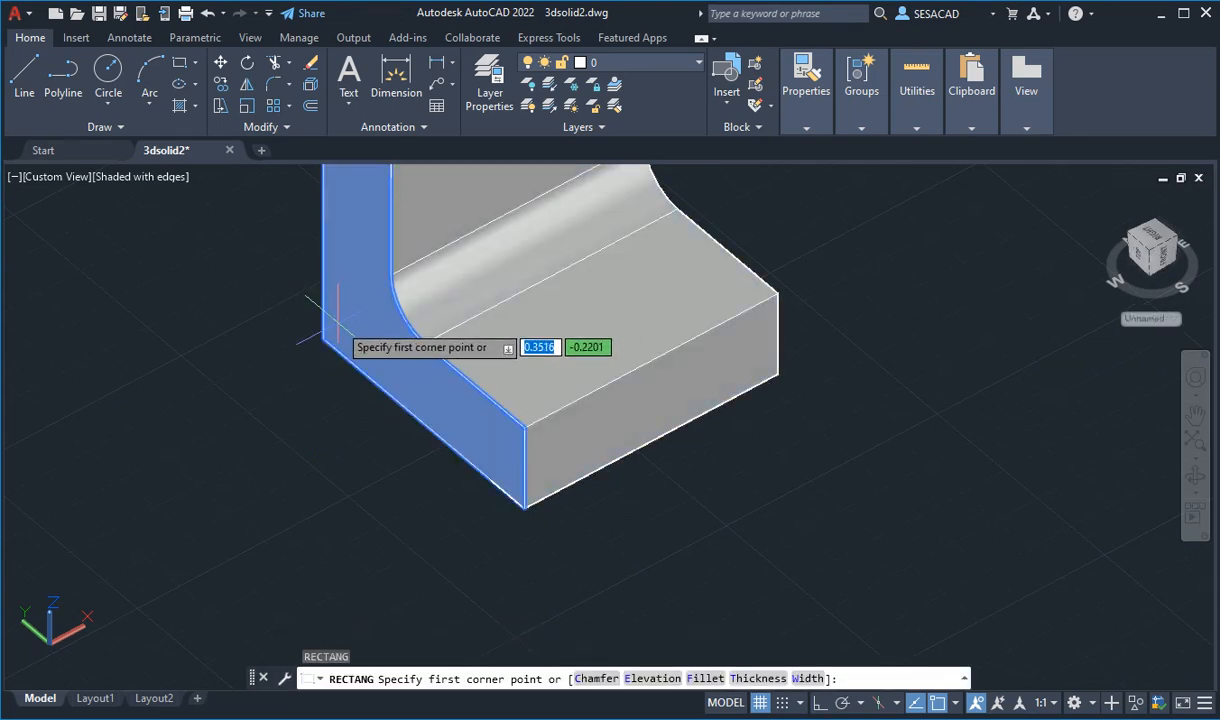
pyautogui.click(323, 338)
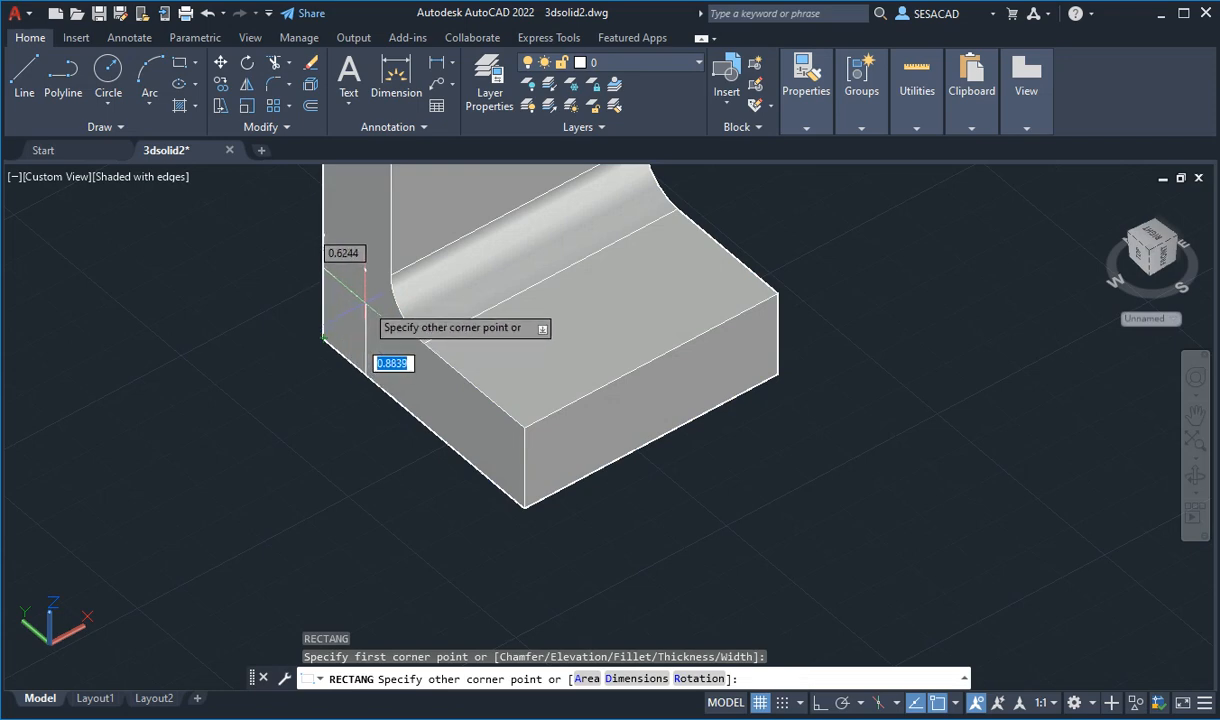
pyautogui.write('1')
pyautogui.press('Tab')
pyautogui.write('1')
pyautogui.press('Return')
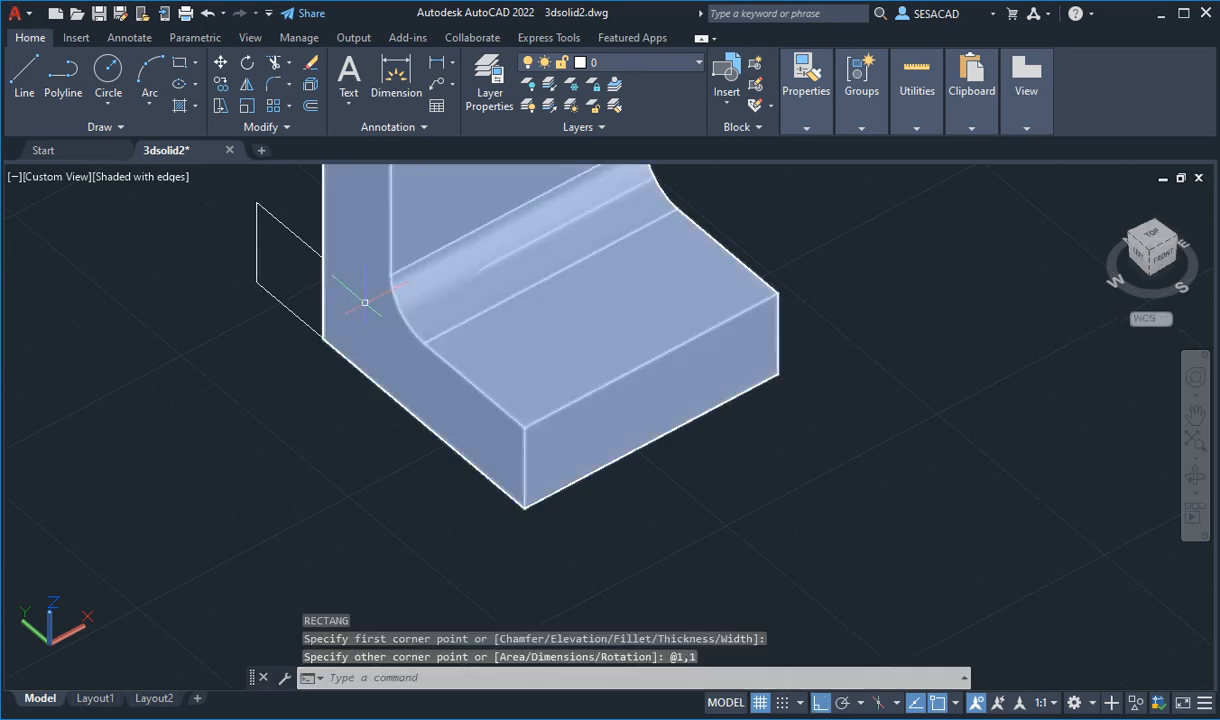
# Move the small square by its outer lower corner from the L-shaped solid to the far endpoint of the U-shaped polyline.
pyautogui.write('m')
pyautogui.press('Return')
pyautogui.click(301, 242)
pyautogui.click(285, 243)
pyautogui.click(257, 282)
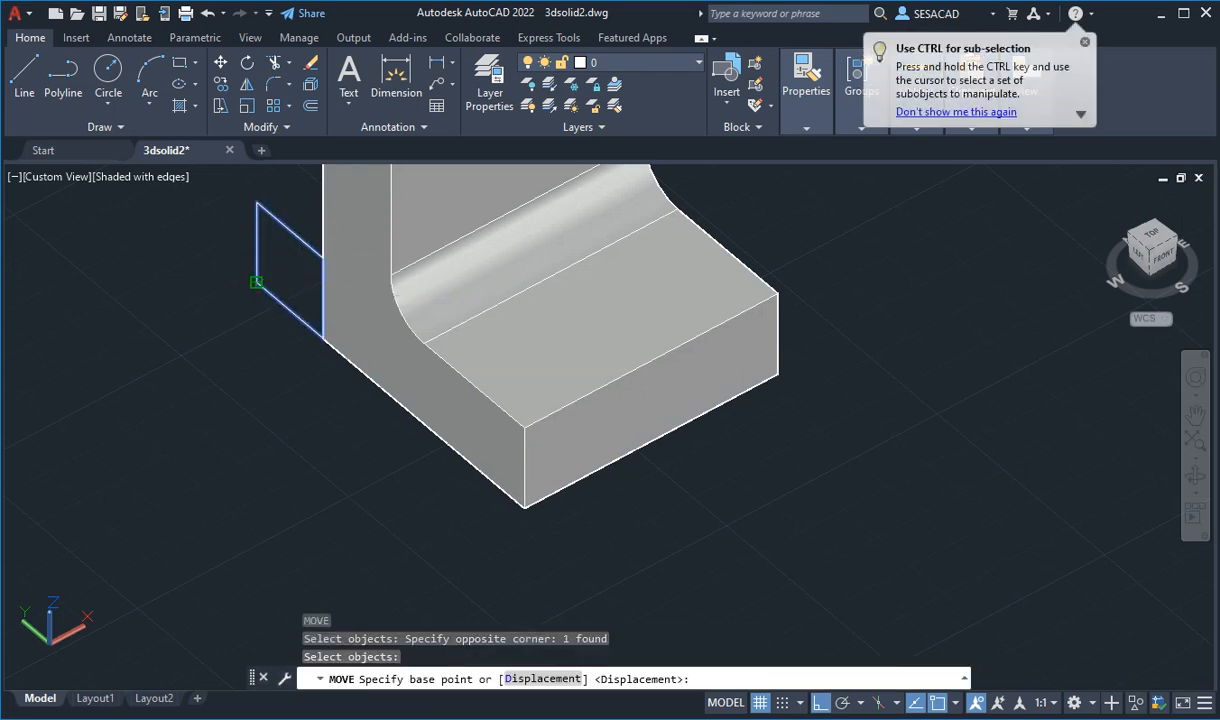
pyautogui.scroll(-13, 553, 441)
pyautogui.scroll(8, 707, 488)
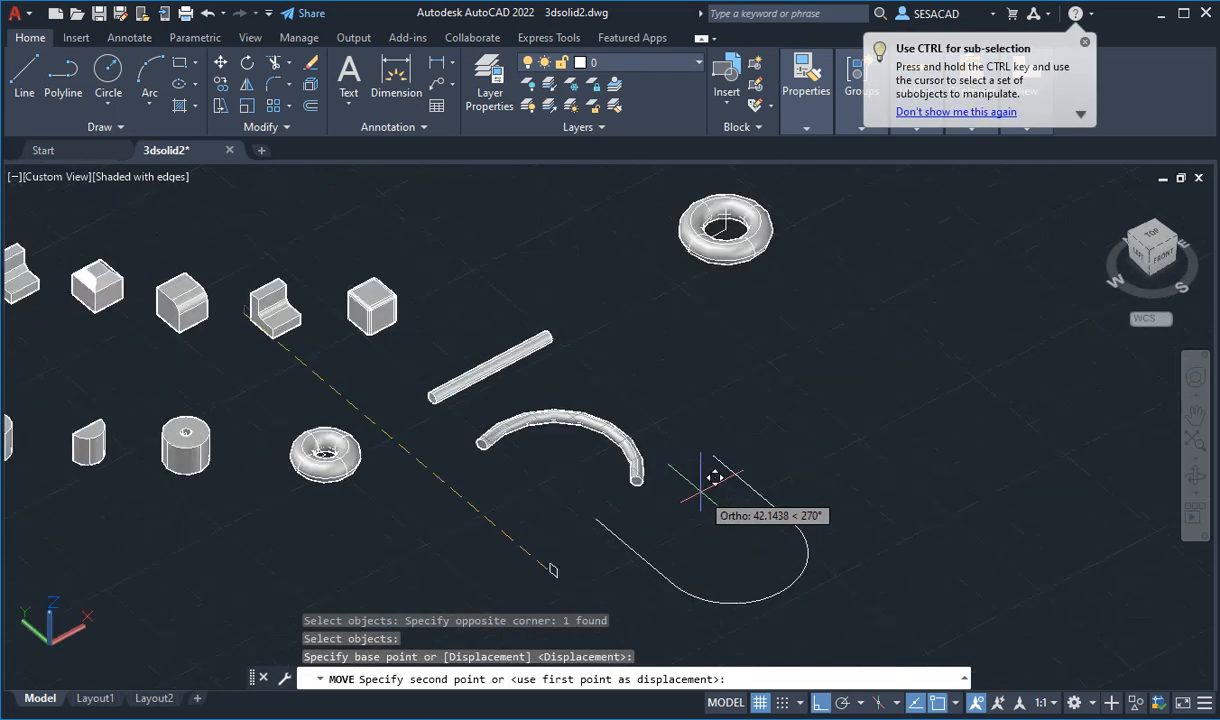
pyautogui.click(730, 416)
pyautogui.moveTo(741, 491); pyautogui.dragTo(625, 471, button='middle')
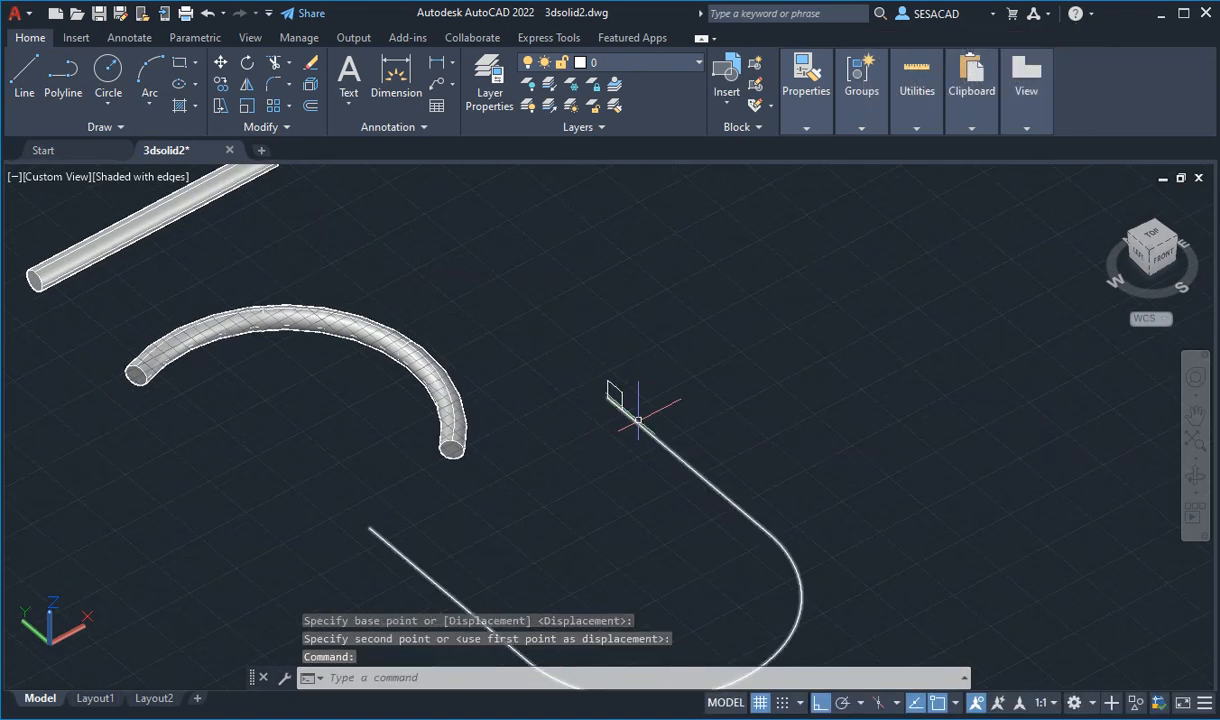
# Try a sweep of the small square along the U-shaped polyline from its endpoint, and undo the sweep.
pyautogui.keyDown('shift'); pyautogui.moveTo(603, 428); pyautogui.dragTo(637, 420, button='middle'); pyautogui.keyUp('shift')
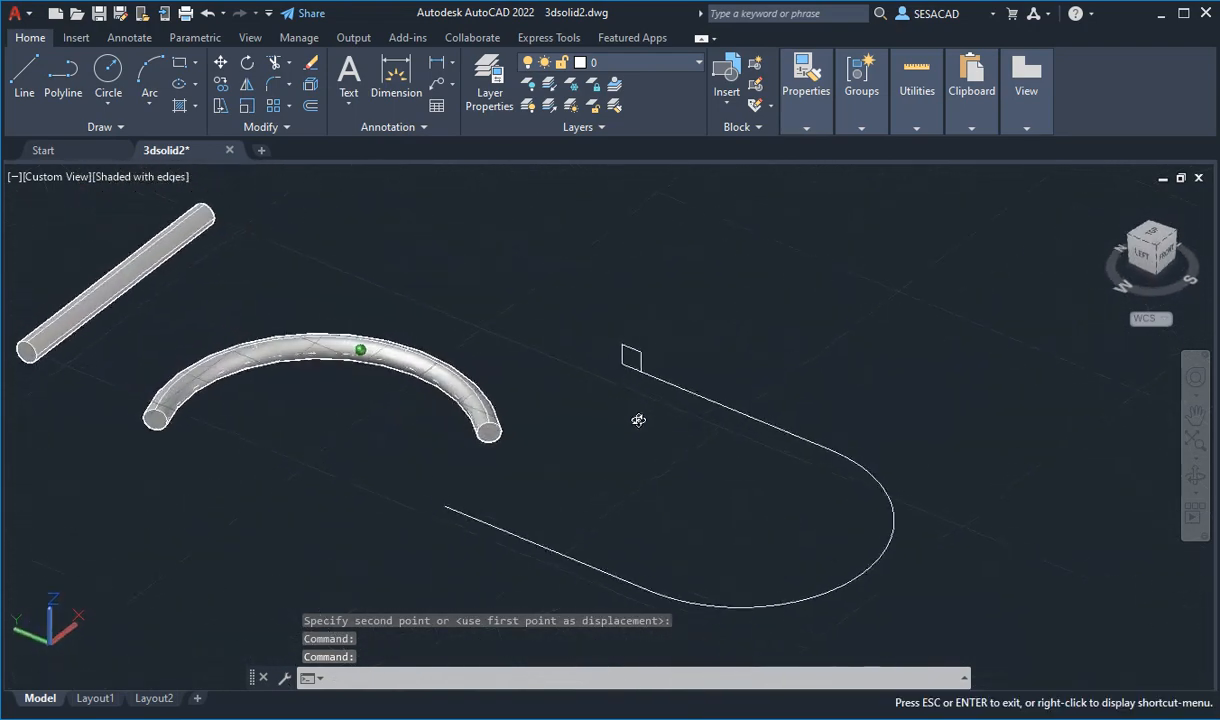
pyautogui.scroll(2, 638, 397)
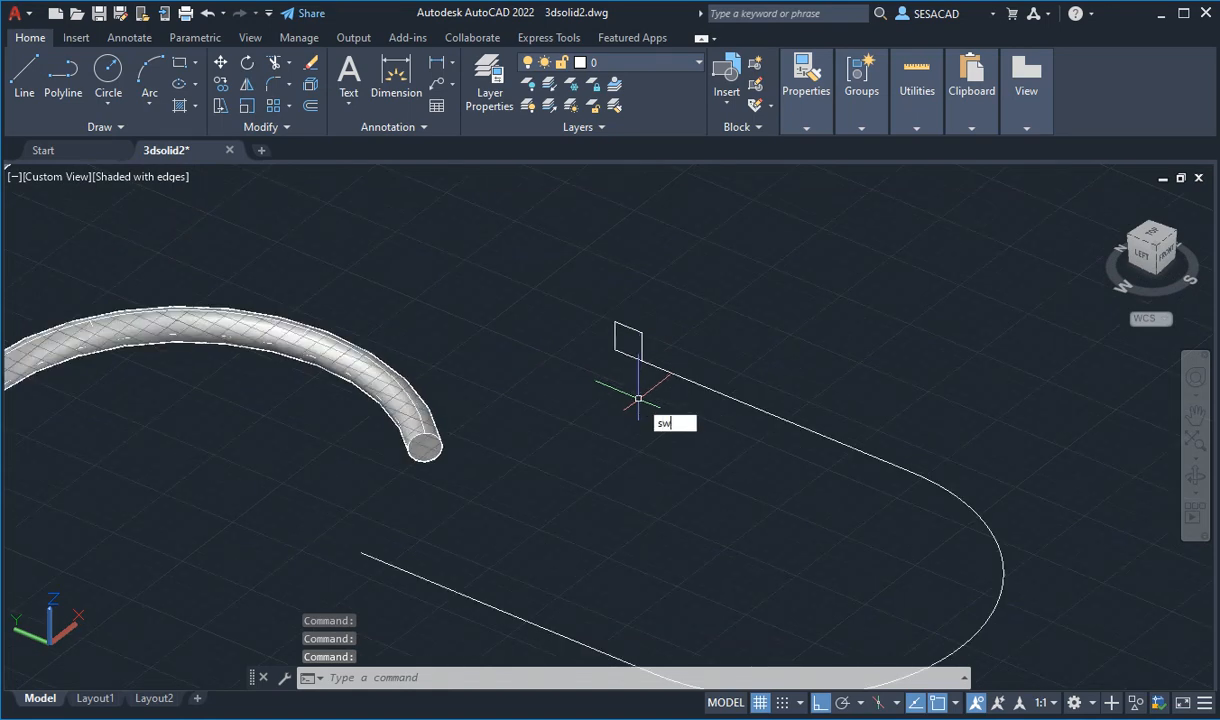
pyautogui.write('p')
pyautogui.press('Return')
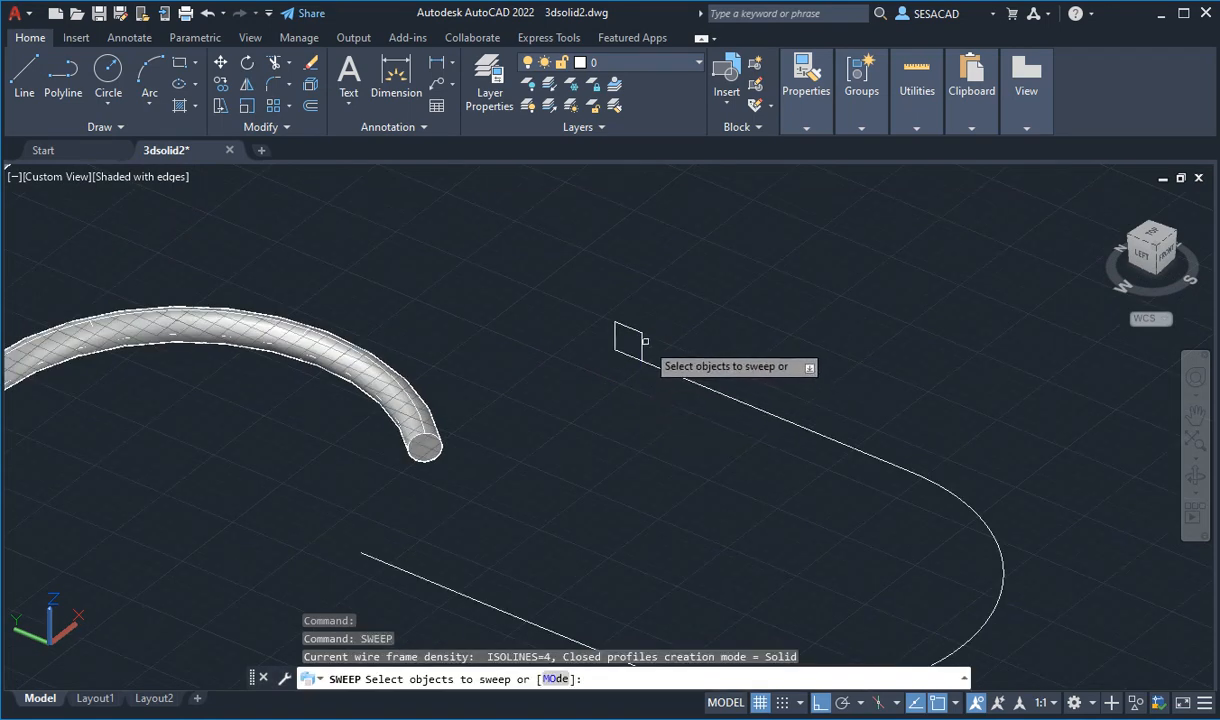
pyautogui.click(642, 340)
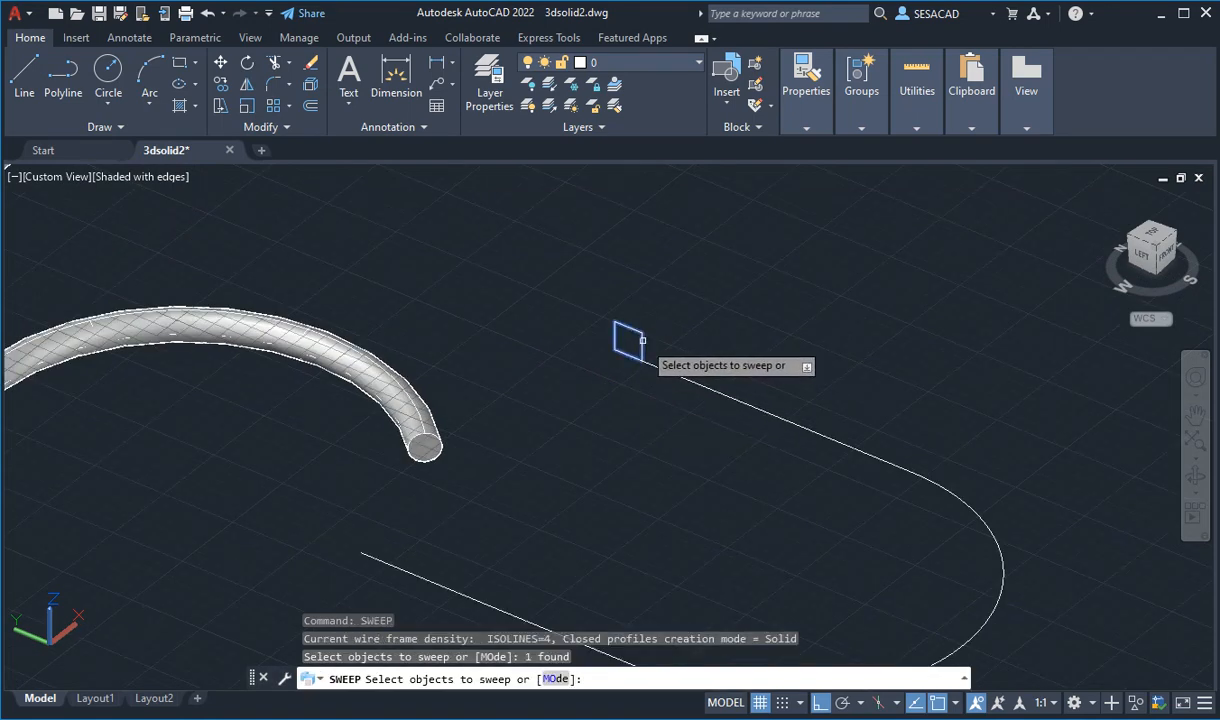
pyautogui.press('Return')
pyautogui.click(656, 367)
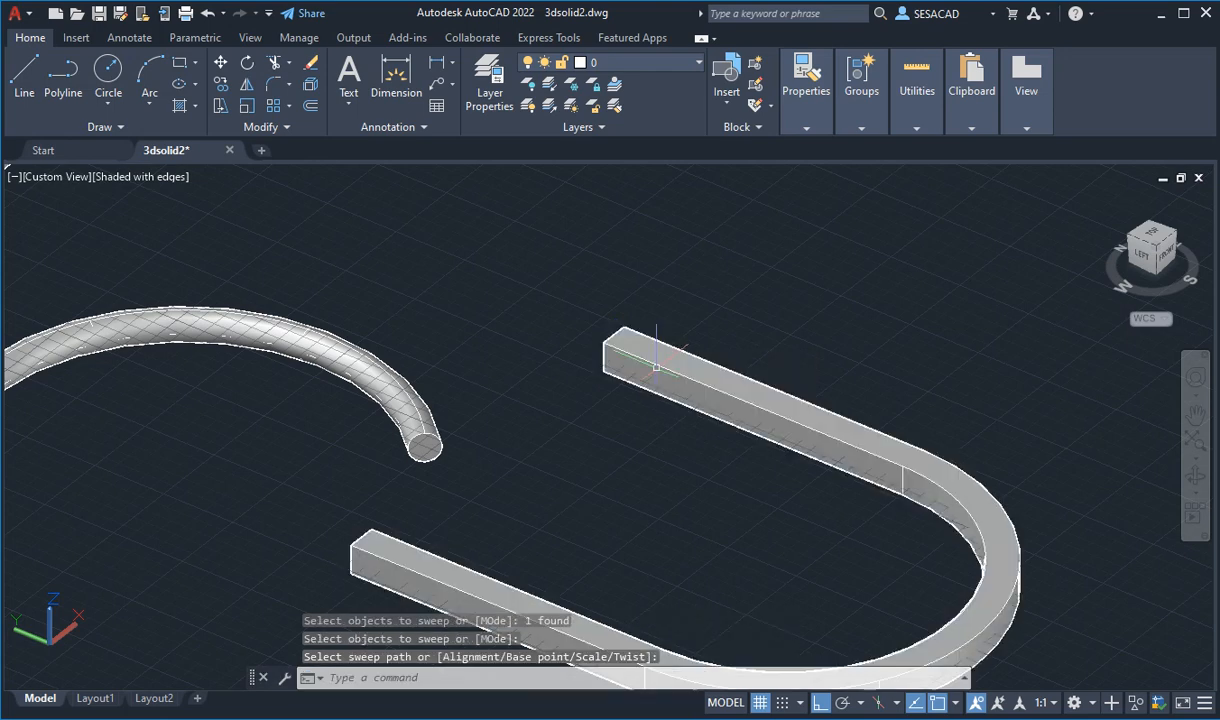
pyautogui.scroll(-2, 610, 428)
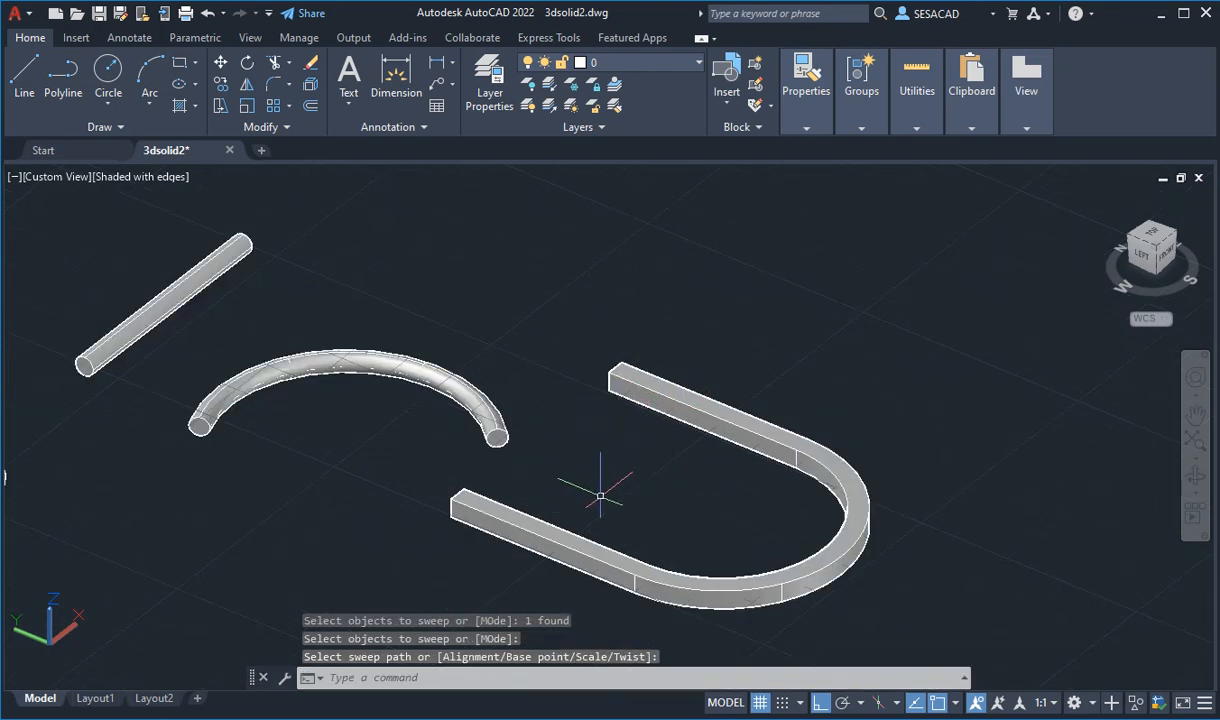
pyautogui.moveTo(607, 497); pyautogui.dragTo(625, 501, button='middle')
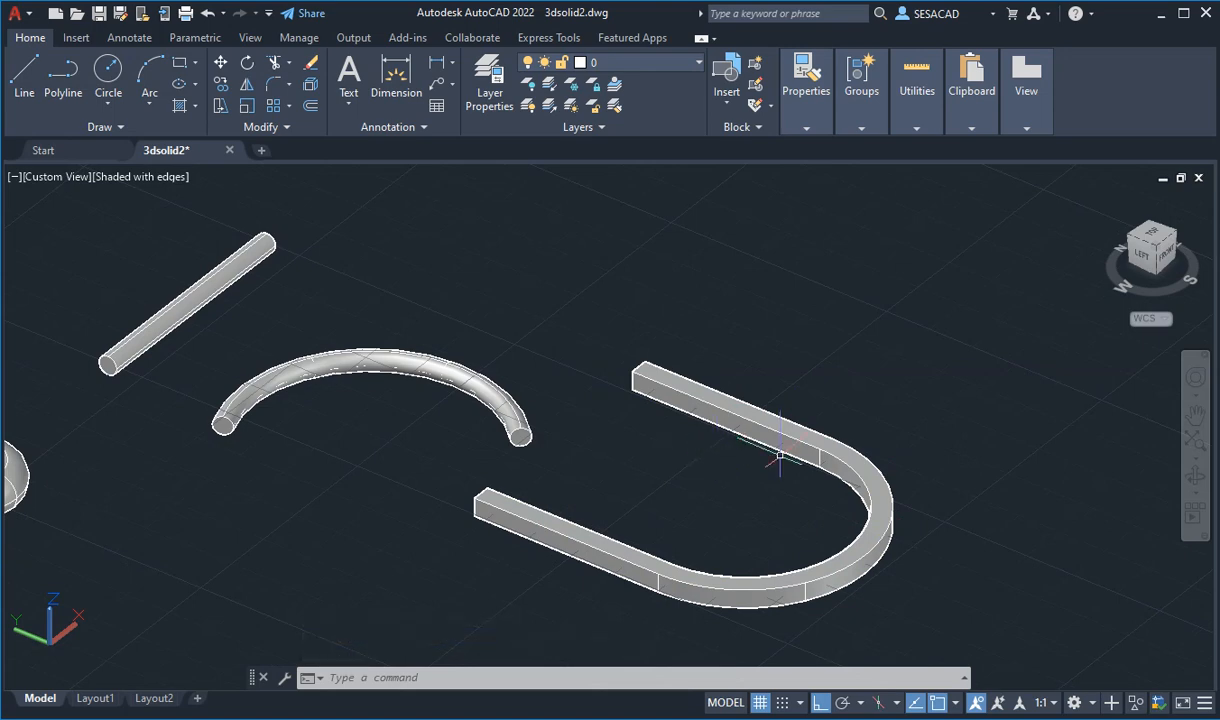
pyautogui.press('Return')
pyautogui.press('Return')
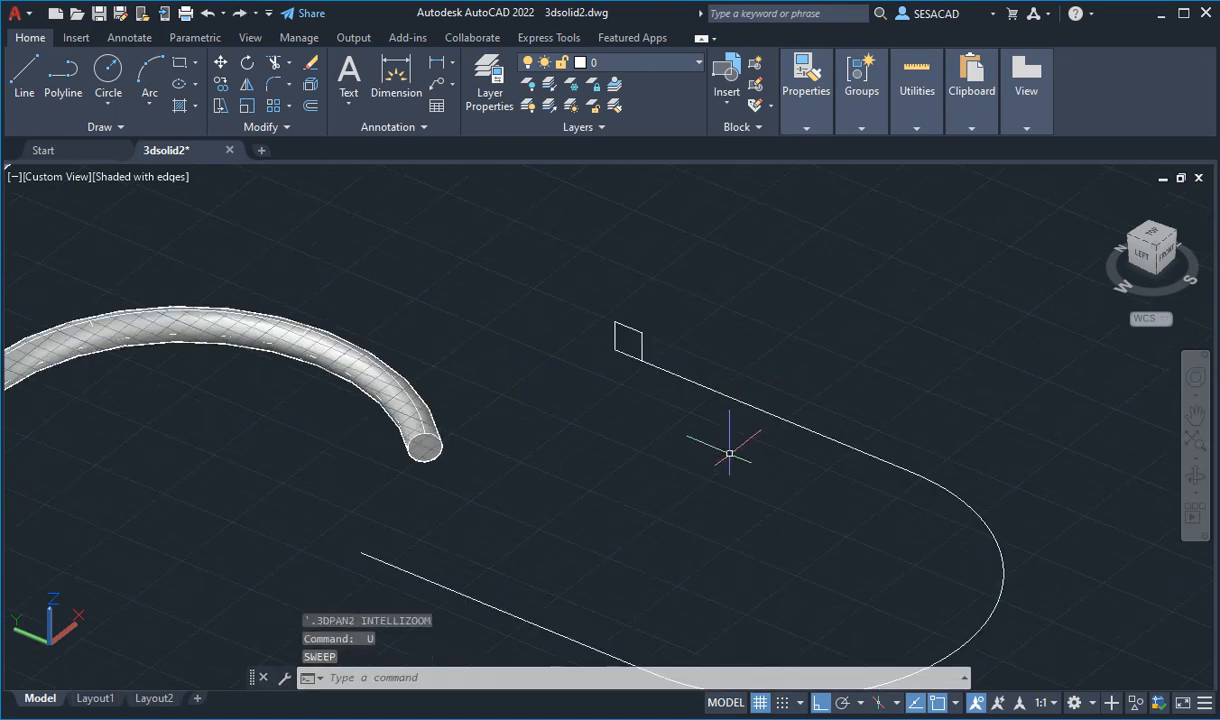
# Move the small square off the endpoint of the U-shaped polyline to a free spot toward the curved tube.
pyautogui.write('m')
pyautogui.press('Return')
pyautogui.click(634, 345)
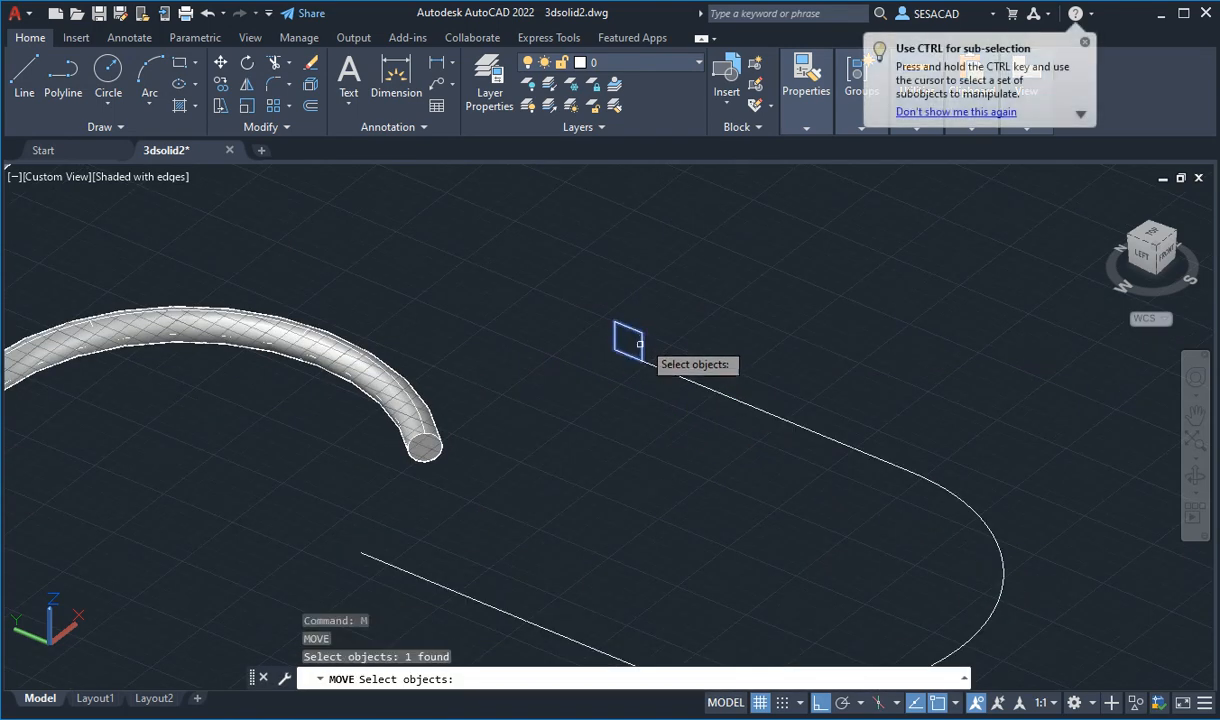
pyautogui.press('Return')
pyautogui.click(667, 397)
pyautogui.click(580, 358)
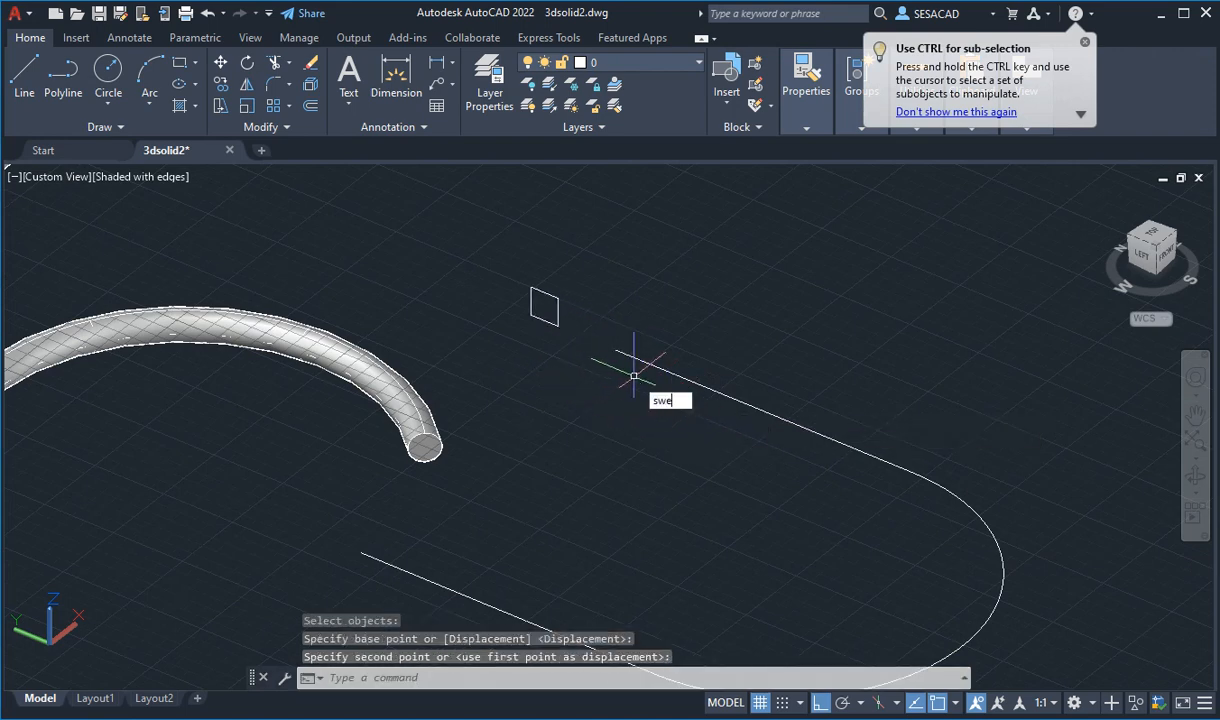
# Sweep the detached small square along the U-shaped polyline as a solid.
pyautogui.write('sweep')
pyautogui.press('Return')
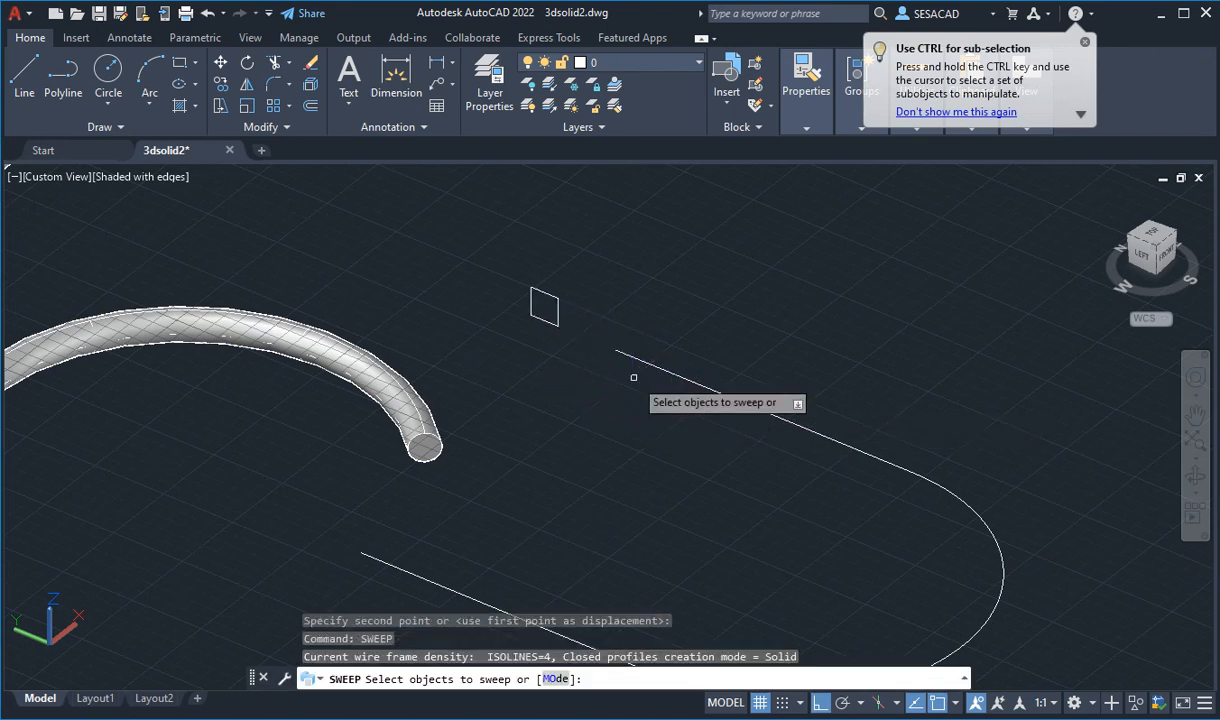
pyautogui.click(559, 305)
pyautogui.press('Return')
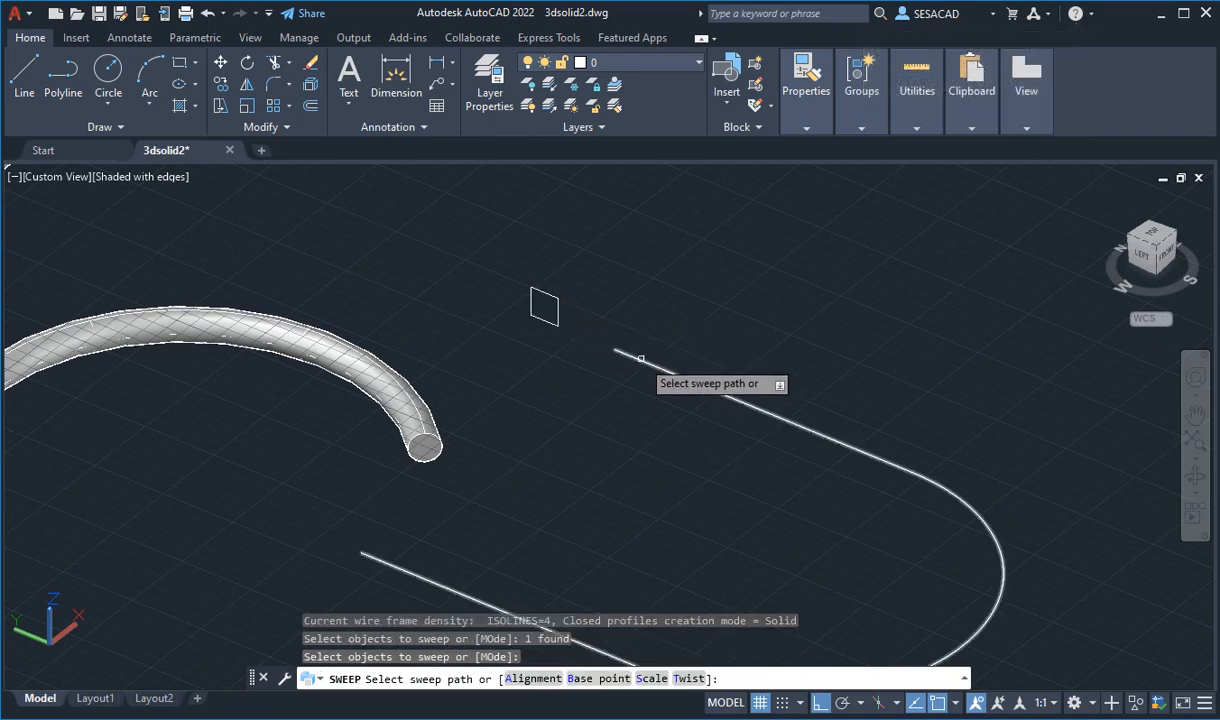
pyautogui.click(640, 358)
pyautogui.scroll(-5, 764, 555)
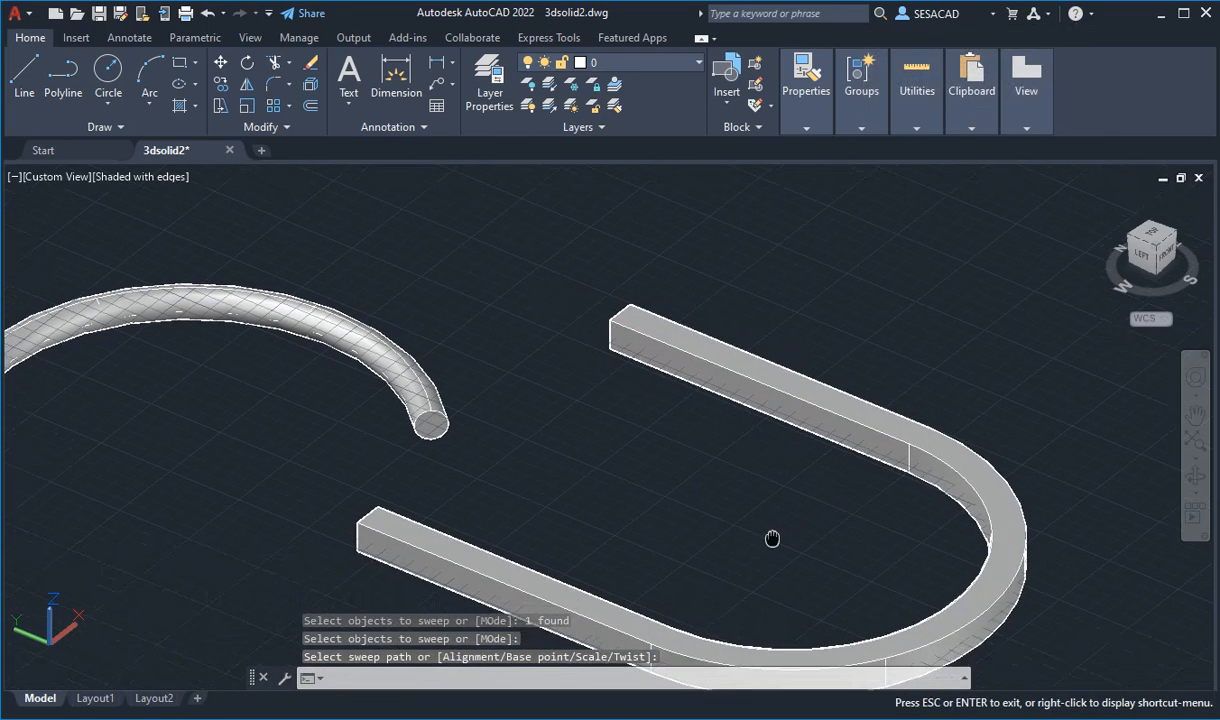
pyautogui.scroll(4, 653, 485)
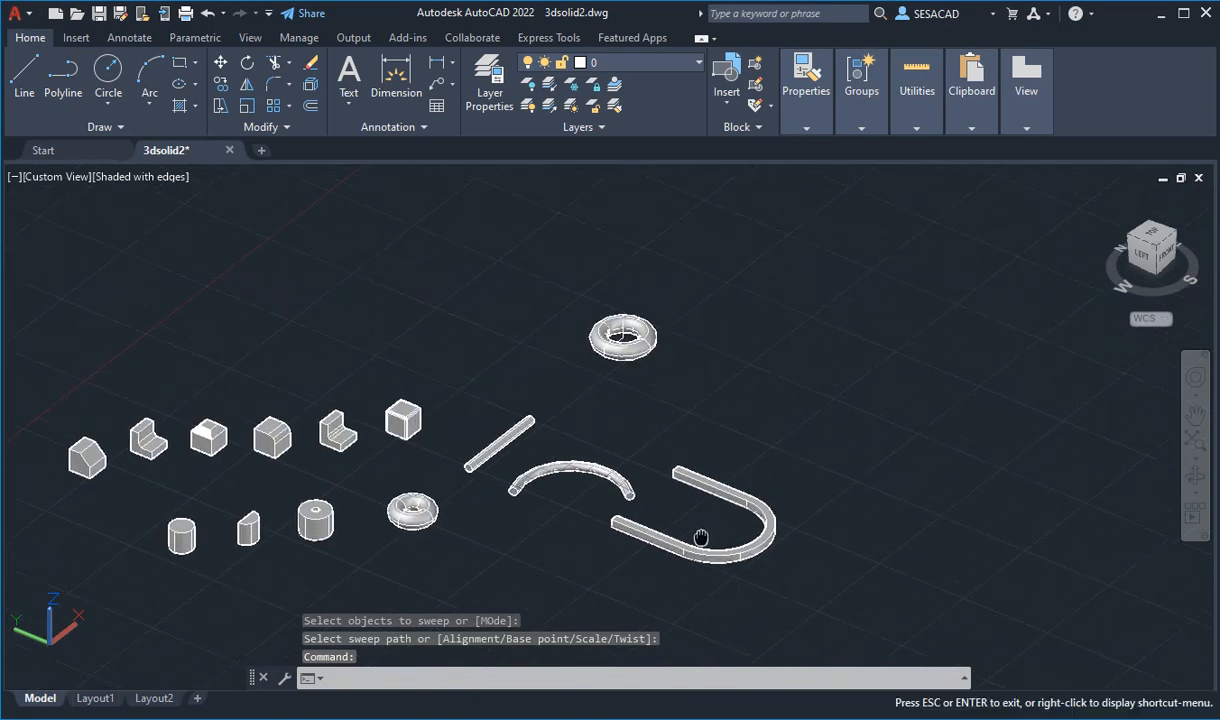